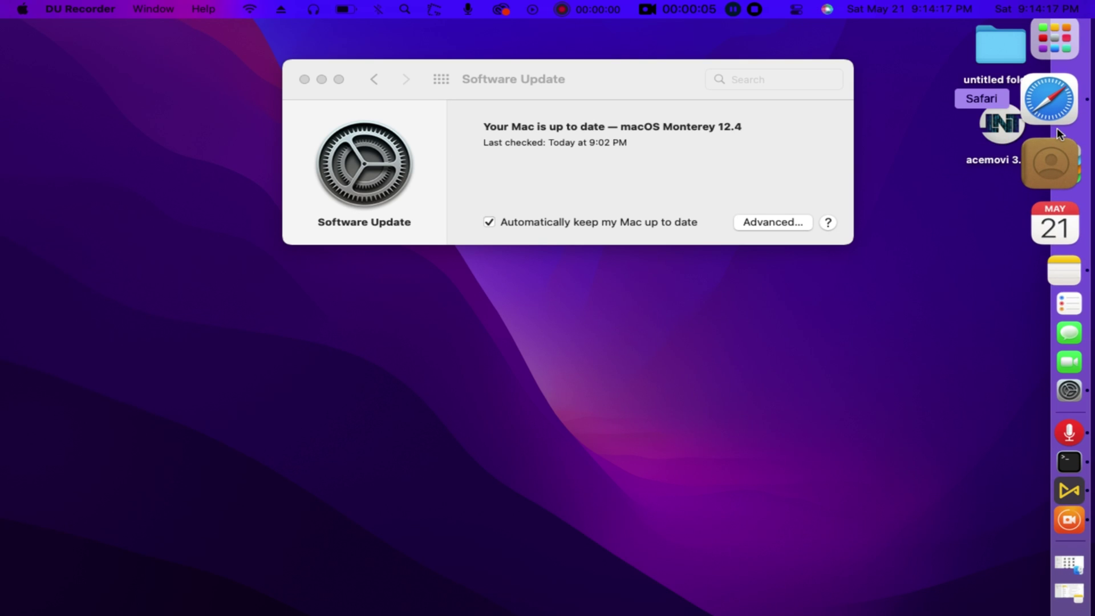
Switch to Safari and read through the OpenCore-Patcher 0.4.5 release notes and Asset Information
left_click(1057, 120)
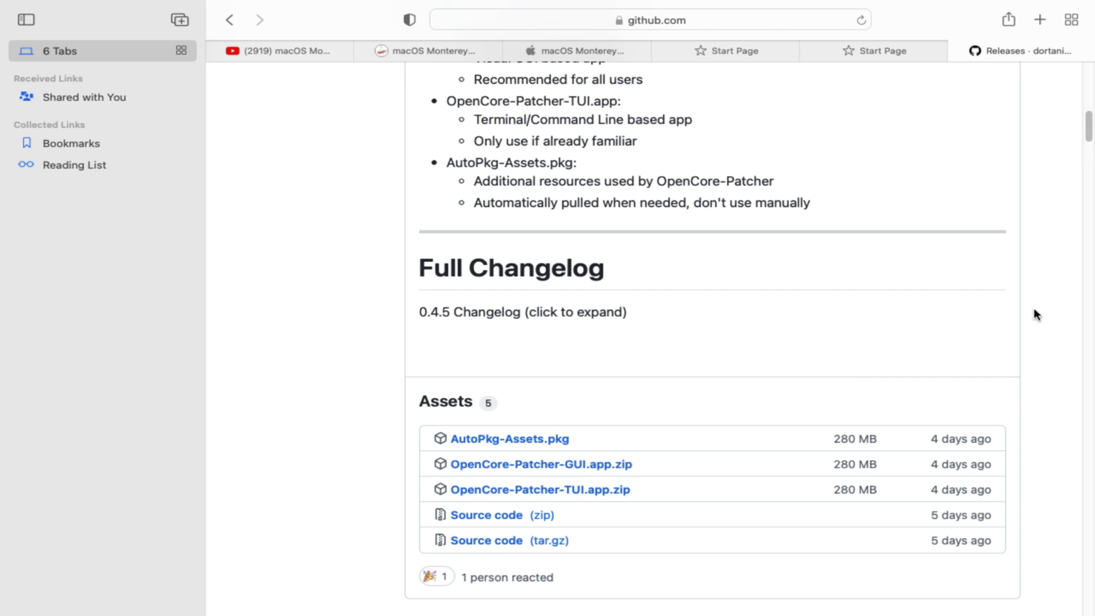
scroll(850, 352, "up", 10)
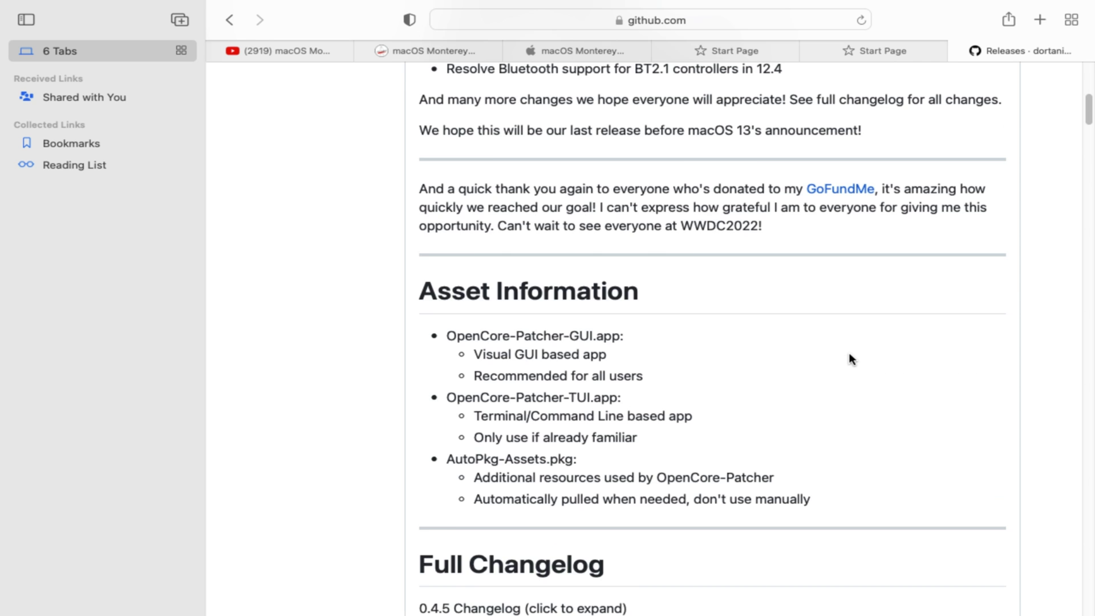
scroll(846, 353, "up", 4)
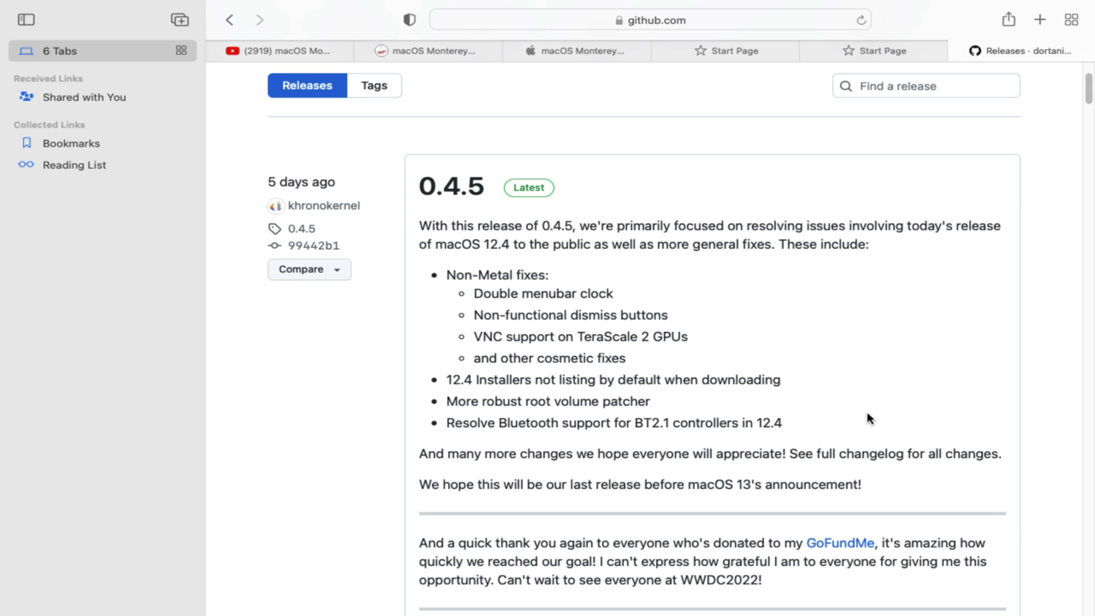
scroll(865, 413, "down", 1)
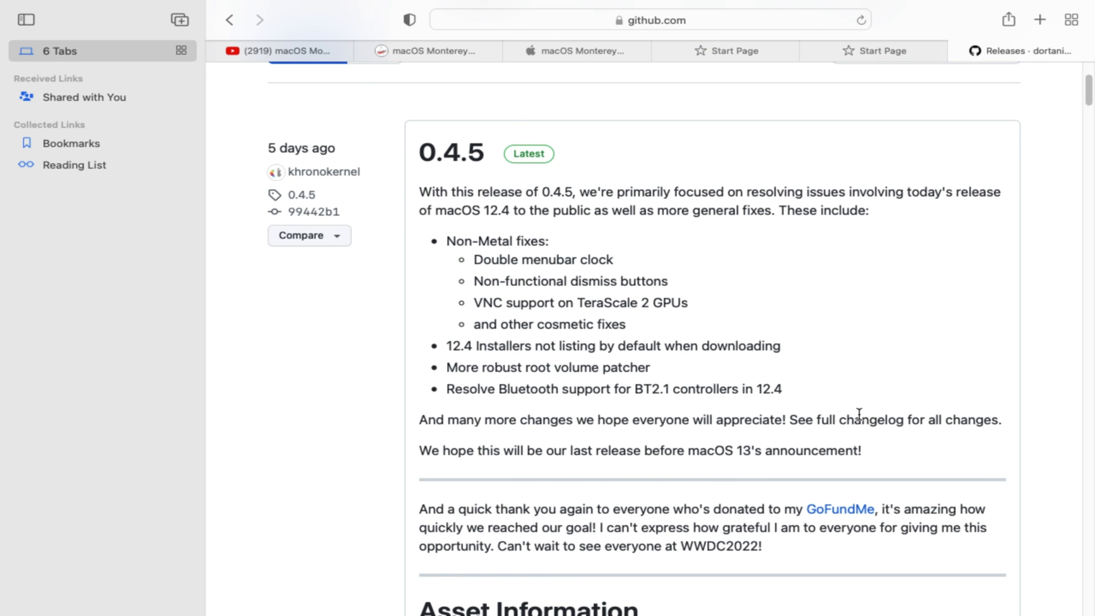
scroll(859, 413, "down", 1)
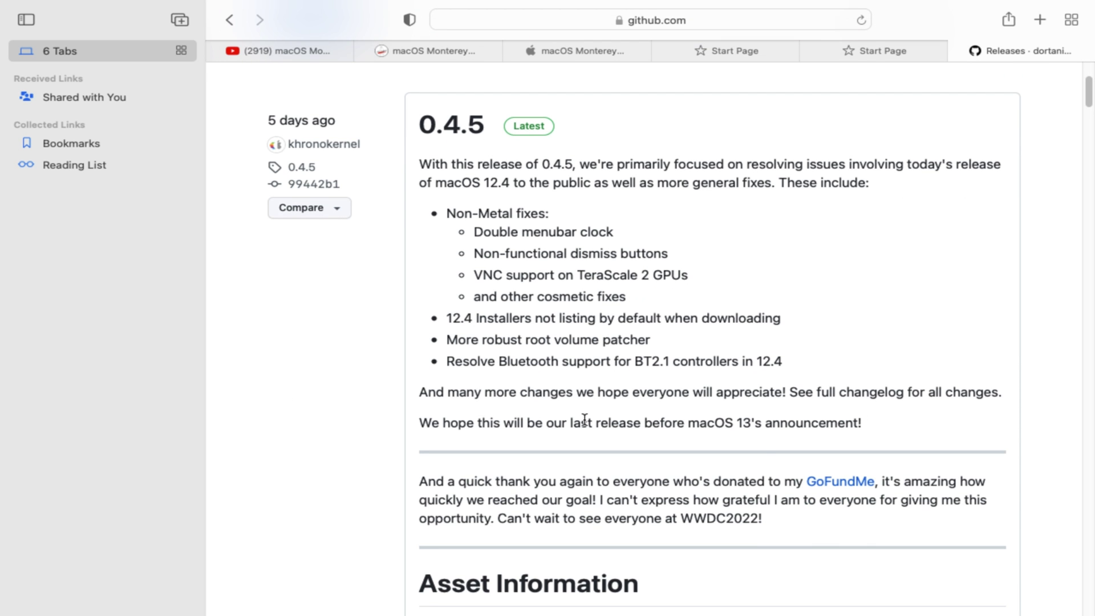
scroll(802, 449, "down", 2)
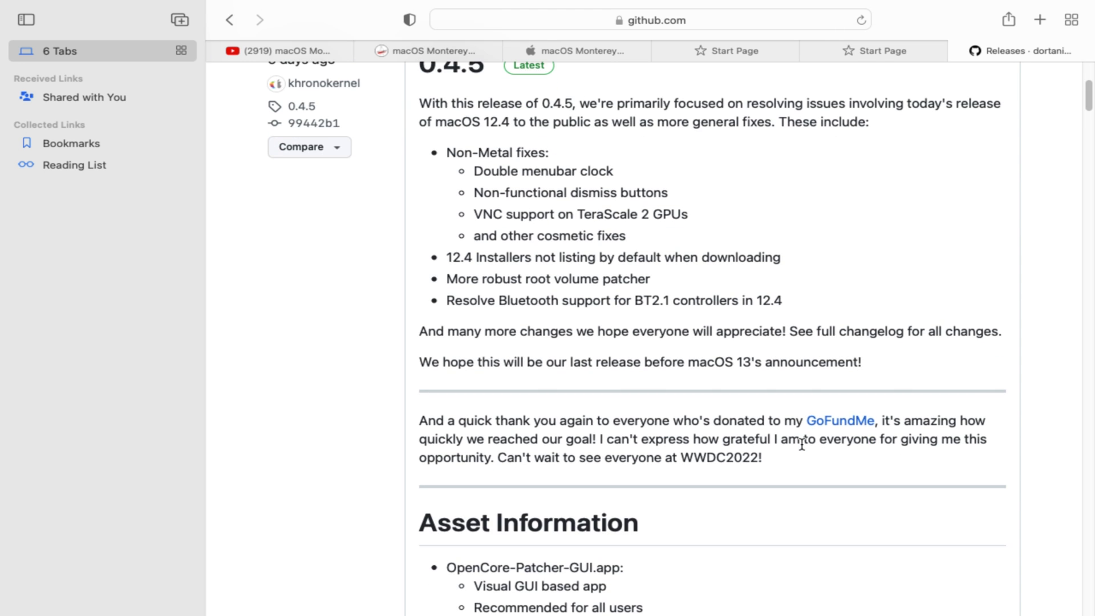
scroll(801, 449, "down", 1)
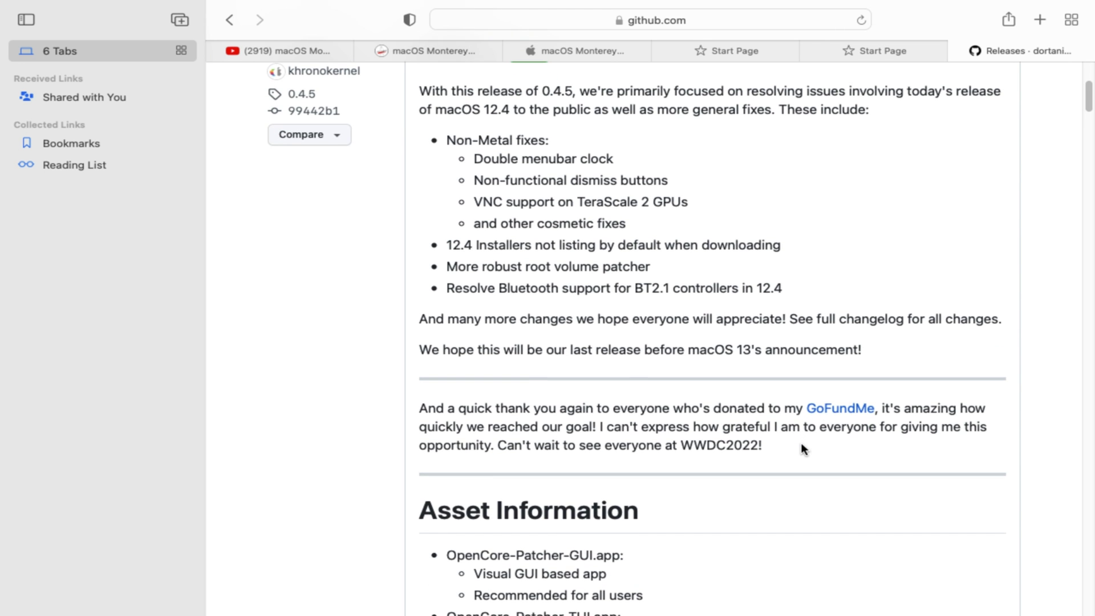
scroll(801, 447, "down", 6)
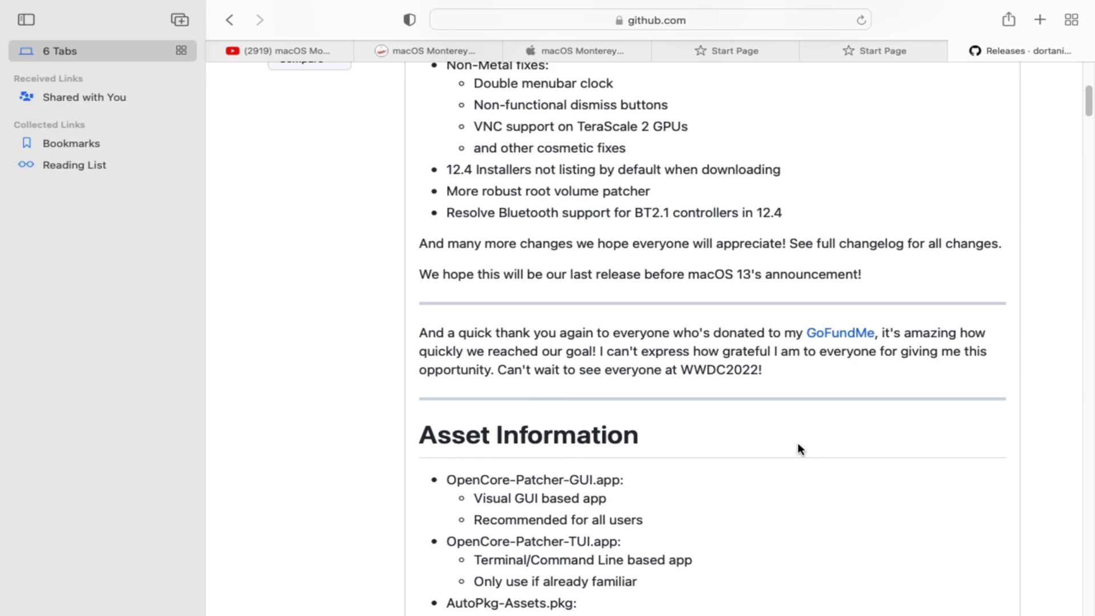
Download OpenCore-Patcher-GUI.app.zip and OpenCore-Patcher-TUI.app.zip from the 0.4.5 release assets
scroll(656, 485, "down", 8)
left_click(582, 492)
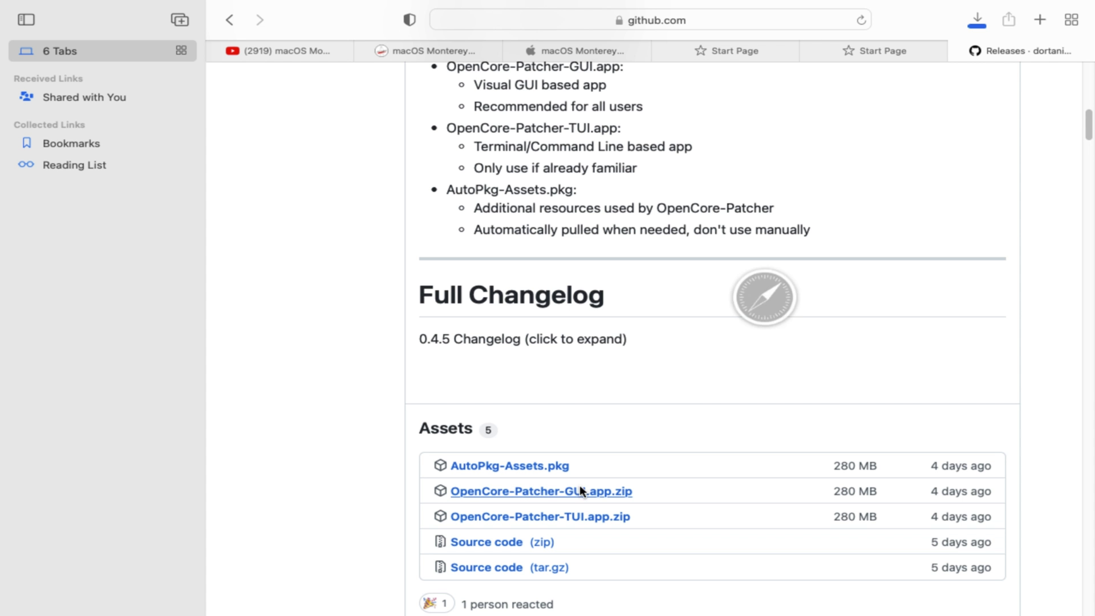
left_click(528, 518)
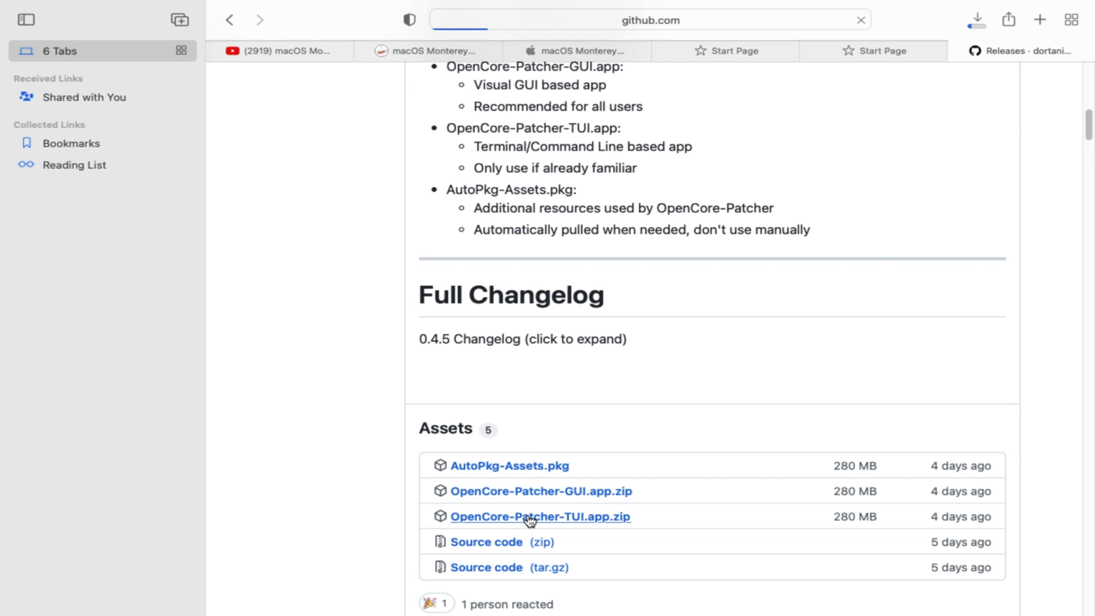
Check the Downloads list, with both zips about 185 of 293.6 MB done
left_click(976, 23)
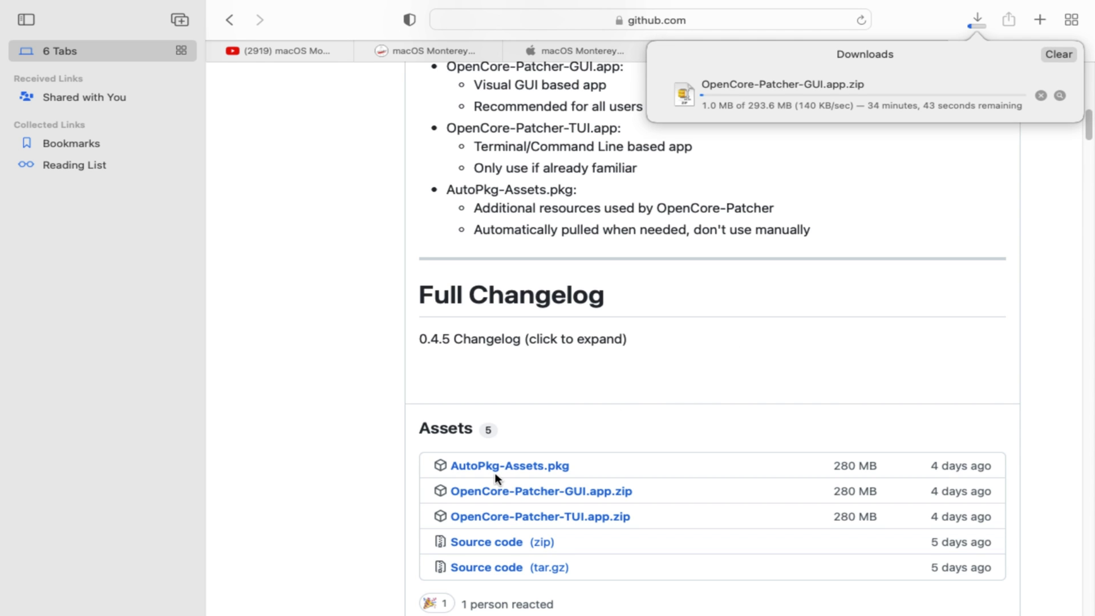
left_click(498, 516)
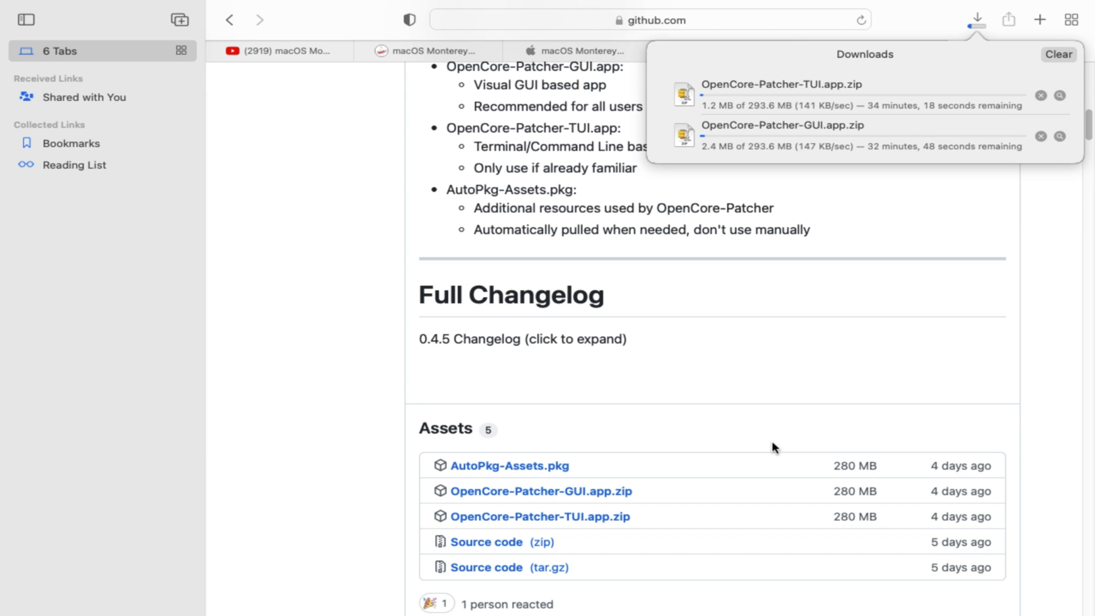
mouse_move(1093, 245)
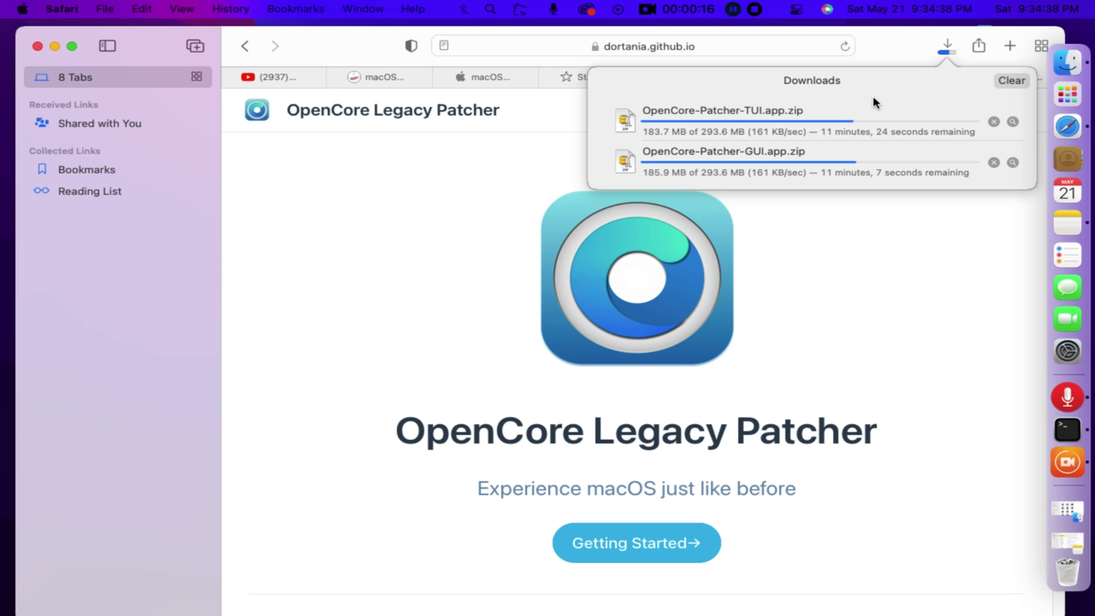
Maximize Safari, return to the 0.4.5 release page, and check the downloads at about 270 of 293.6 MB
double_click(886, 46)
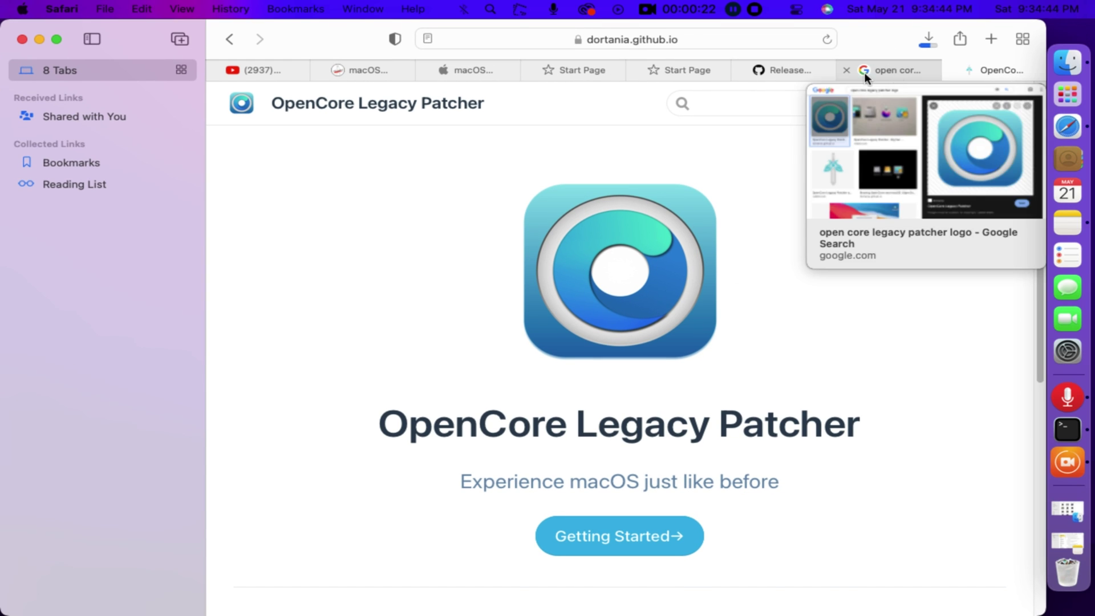
left_click(797, 70)
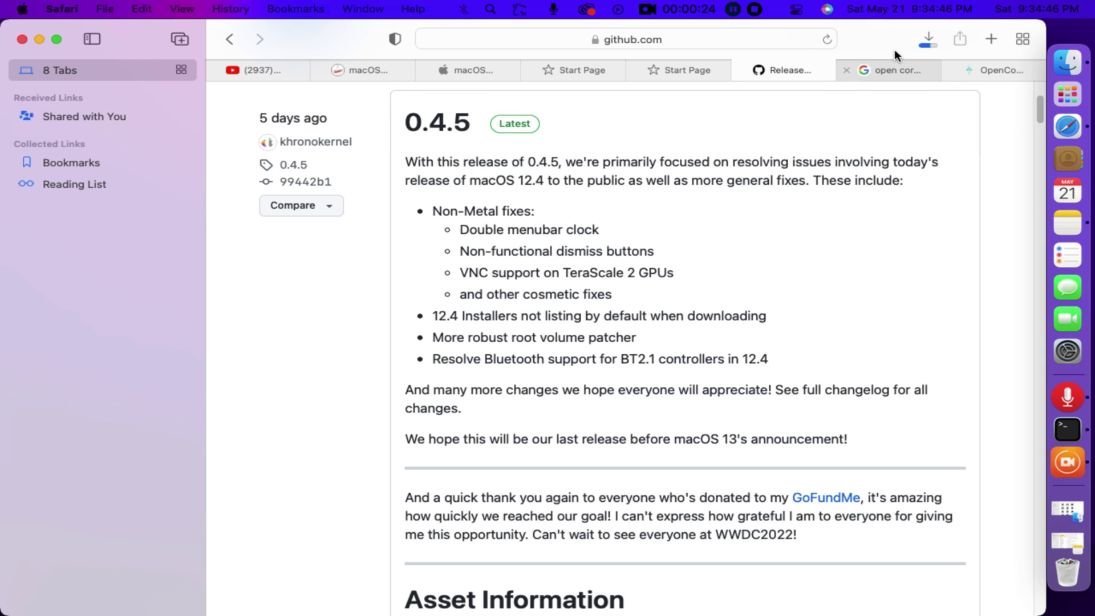
left_click(929, 39)
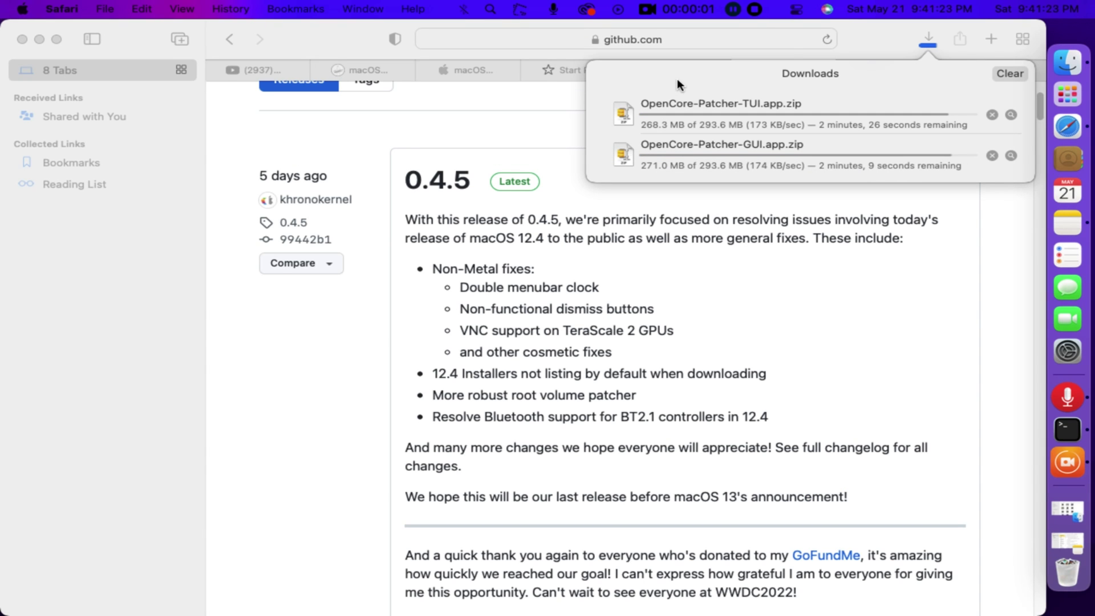
Scroll the release notes while both downloads finish as OpenCore-Patcher and OpenCore-Patcher-3 (293.6 MB each)
left_click(677, 78)
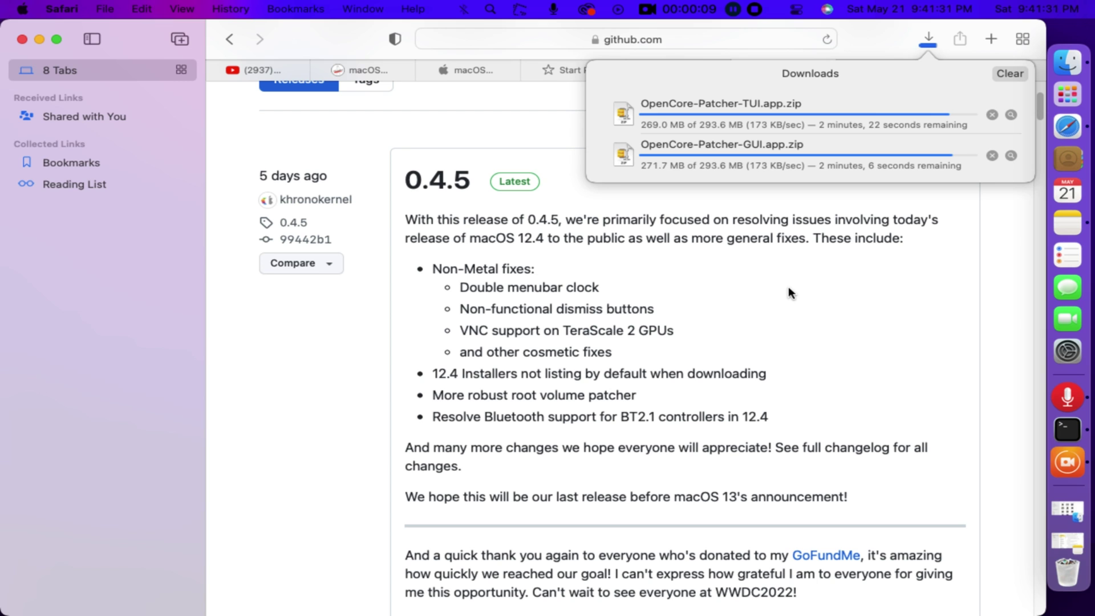
scroll(783, 279, "down", 2)
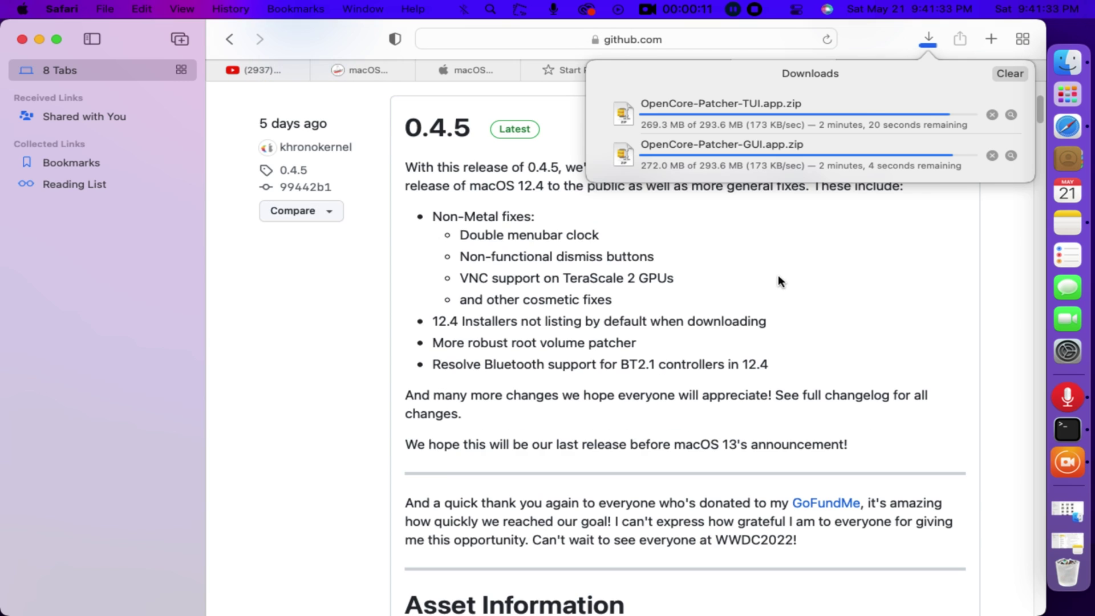
scroll(775, 282, "down", 1)
scroll(770, 282, "down", 2)
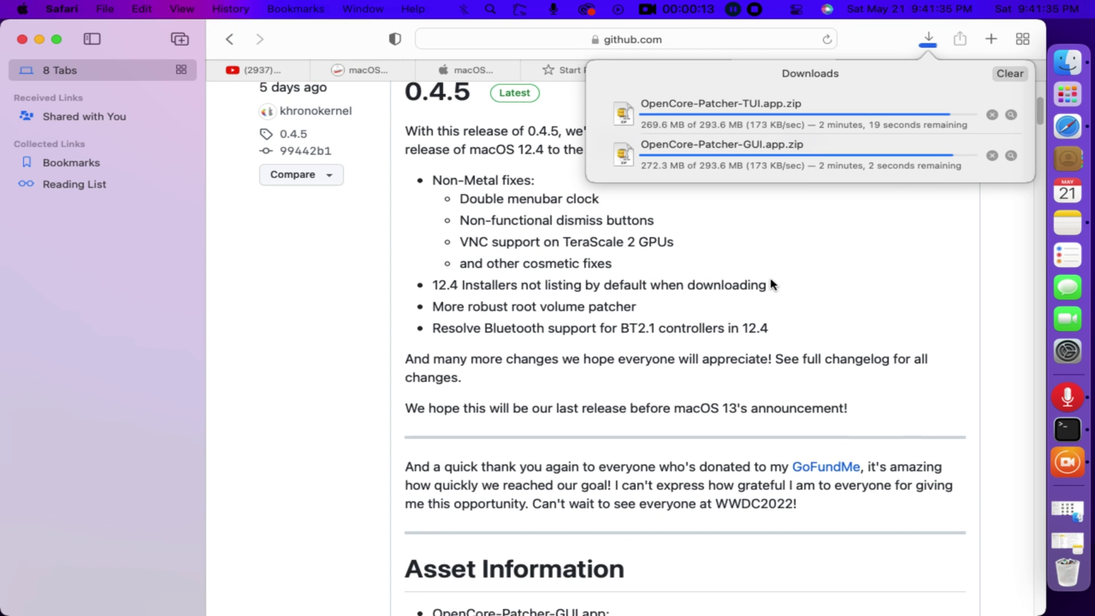
scroll(770, 279, "down", 4)
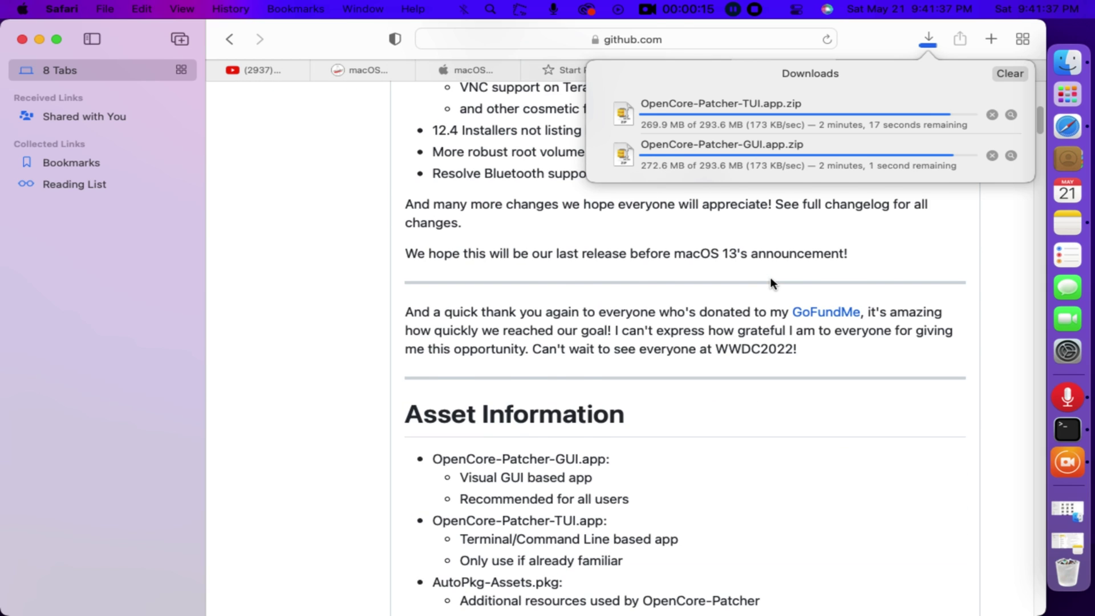
scroll(771, 279, "down", 1)
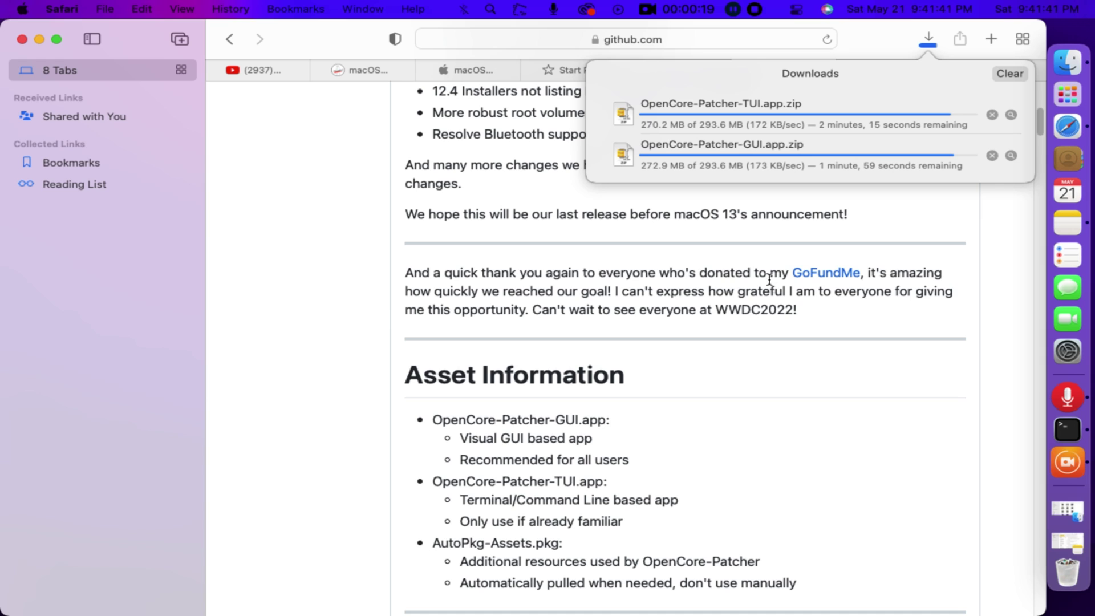
scroll(770, 280, "up", 2)
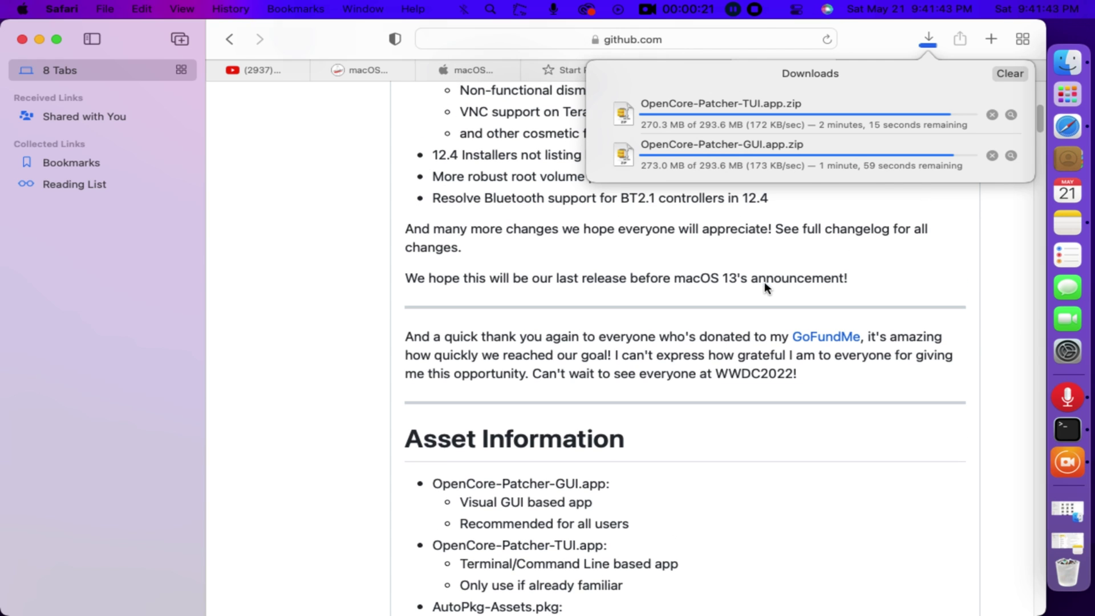
scroll(768, 281, "up", 2)
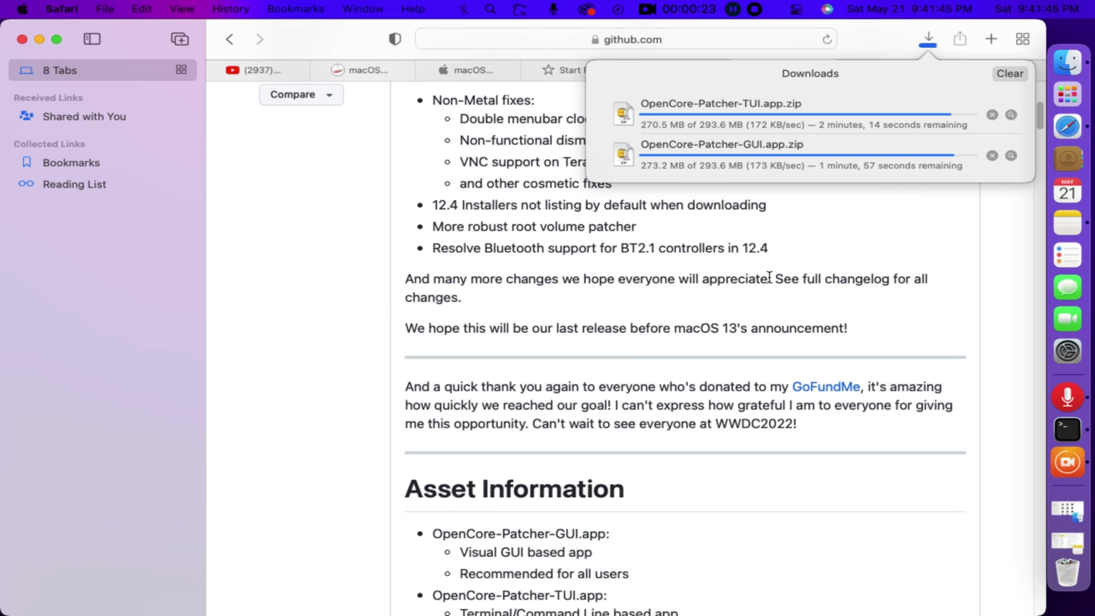
scroll(770, 277, "down", 1)
scroll(771, 281, "up", 2)
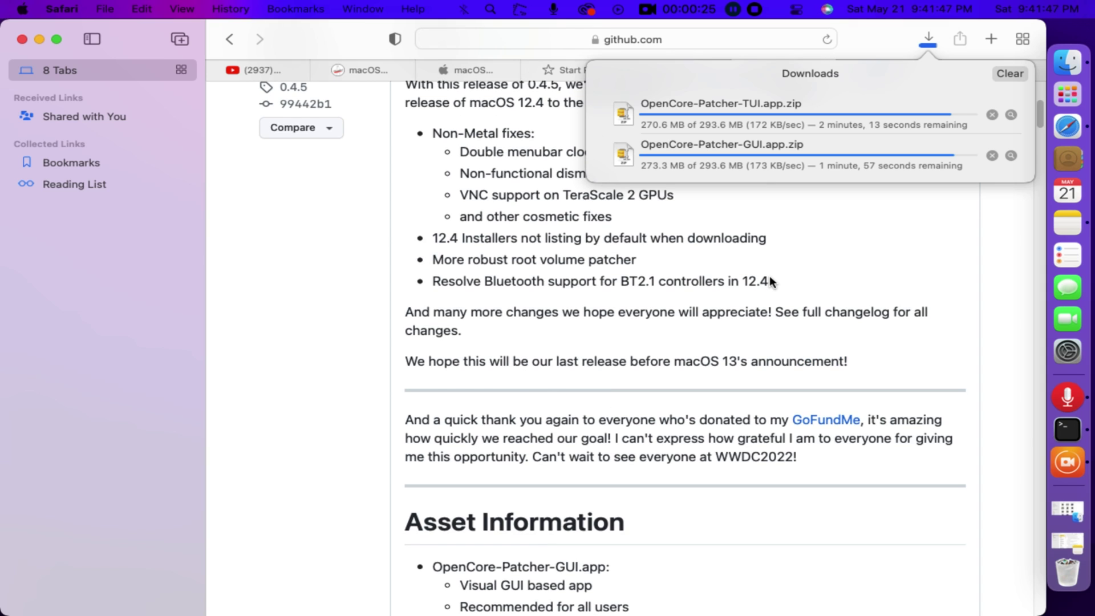
scroll(772, 282, "down", 1)
scroll(770, 278, "down", 3)
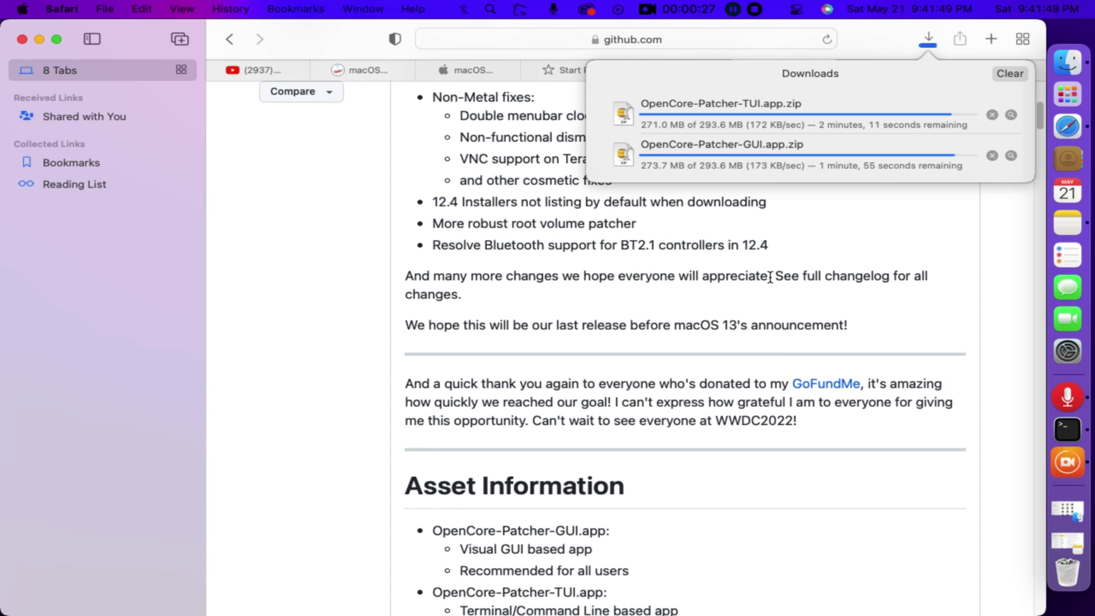
scroll(768, 279, "down", 5)
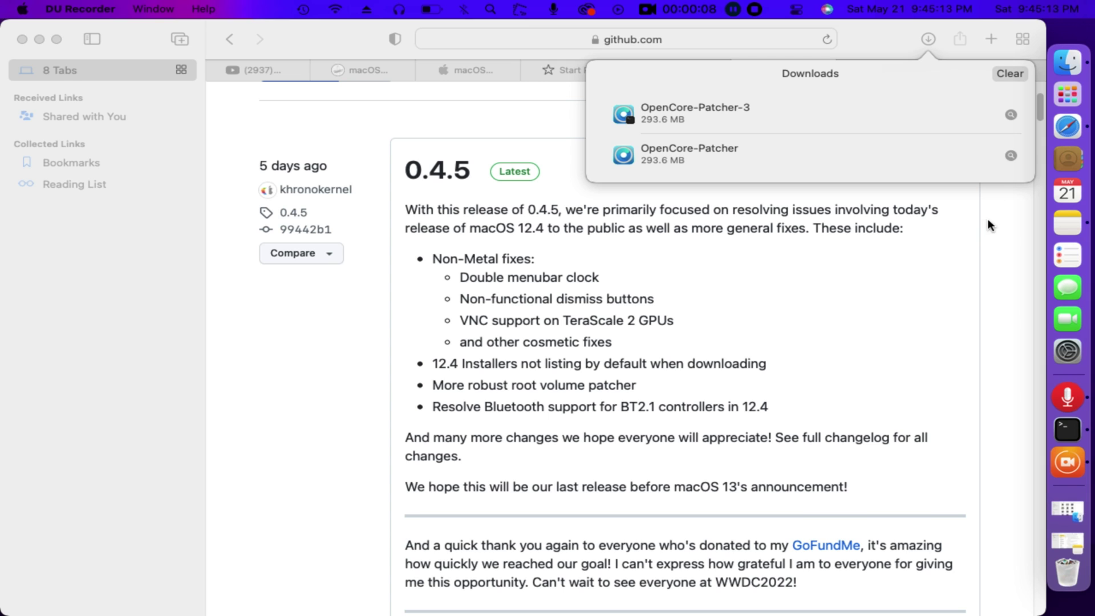
Show the downloaded OpenCore-Patcher app in Finder's Downloads folder
left_click(1009, 155)
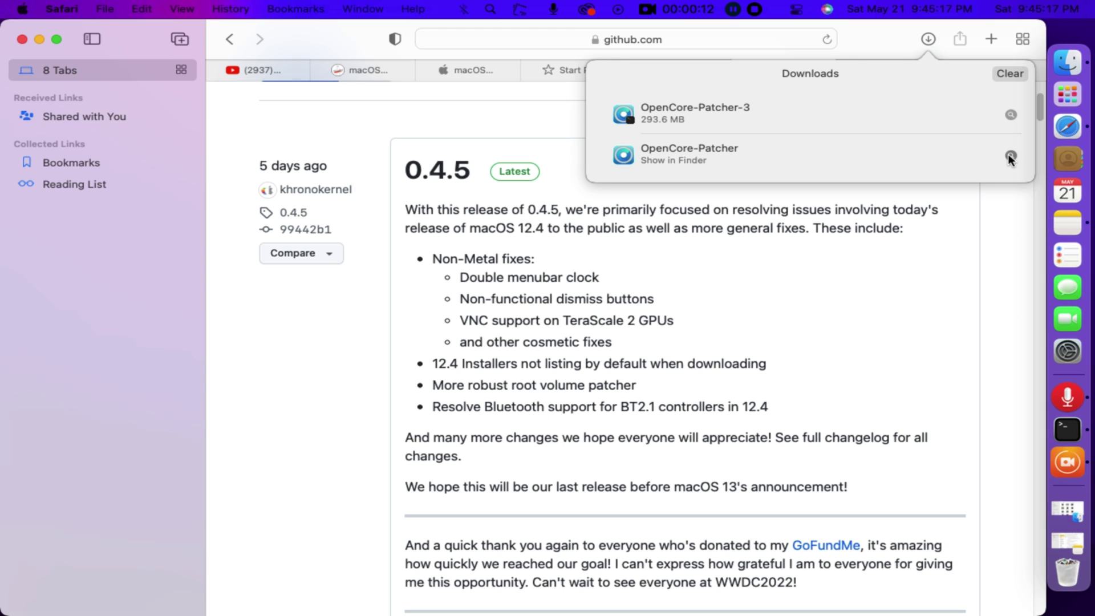
left_click(1010, 156)
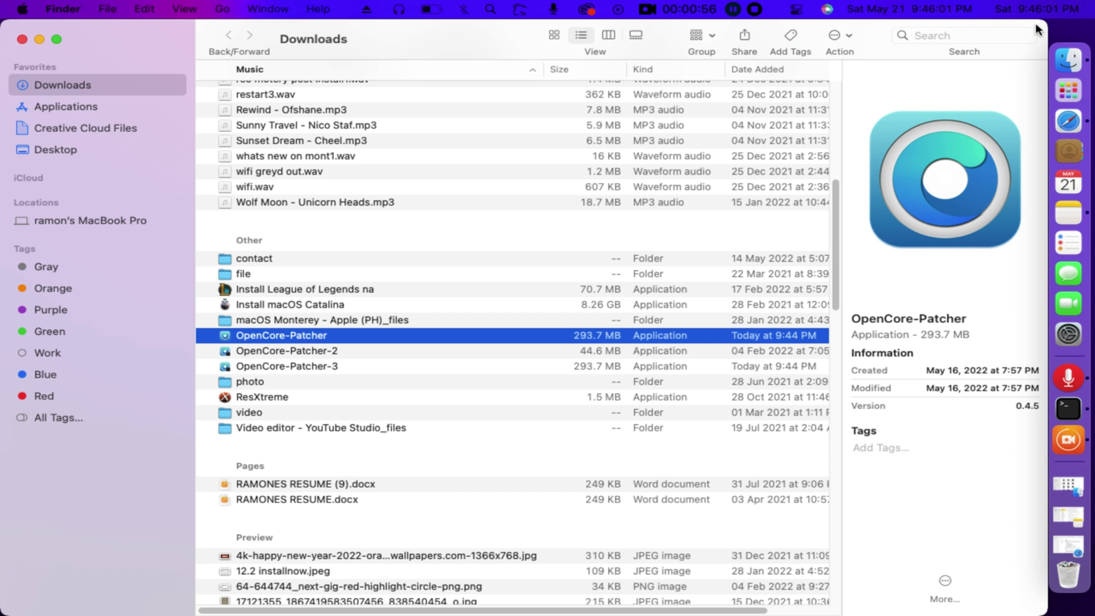
Shrink the Finder Downloads window so the desktop shows beside it
left_click_drag(1052, 26, 716, 230)
Move OpenCore-Patcher-3 from Downloads into Applications, replacing the older copy there
left_click_drag(460, 231, 435, 196)
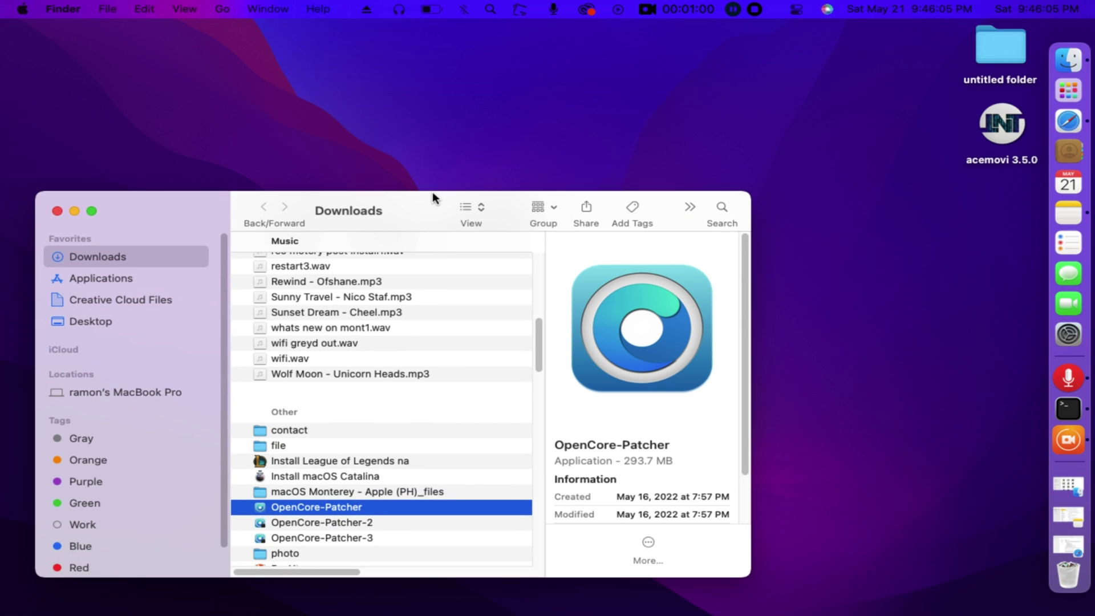
left_click(437, 135)
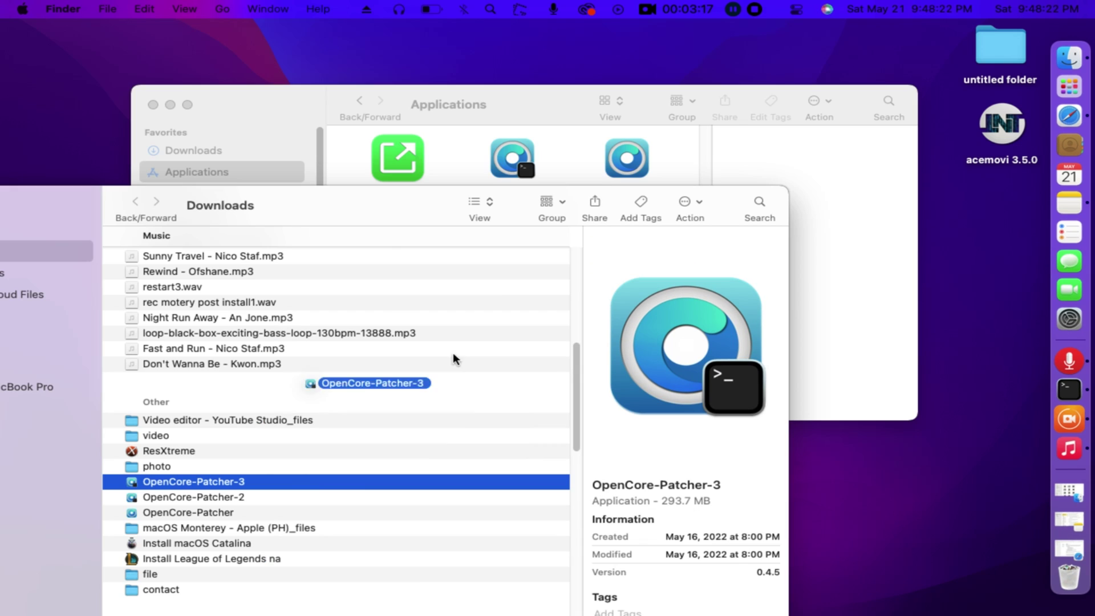
left_click_drag(432, 383, 598, 156)
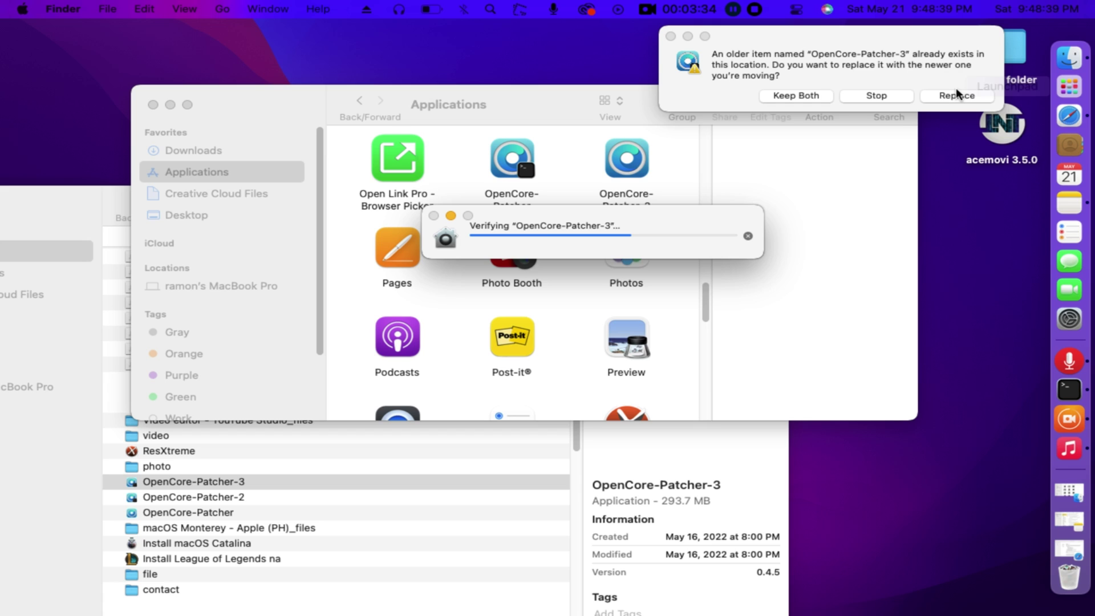
left_click(943, 98)
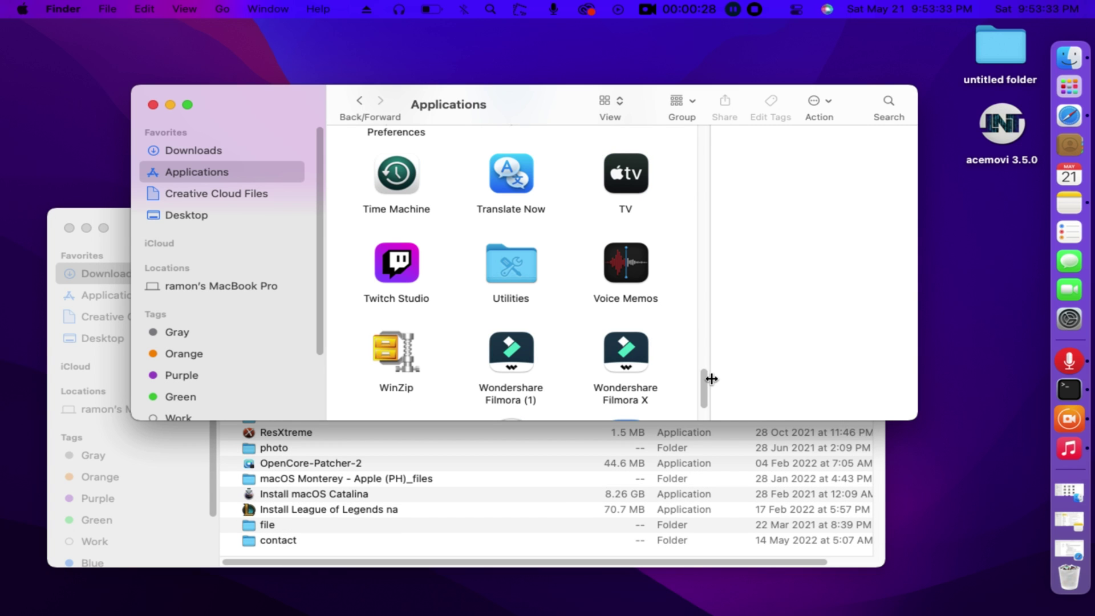
Launch OpenCore-Patcher from Applications and accept the internet-download warning to open v0.4.5
scroll(700, 348, "up", 10)
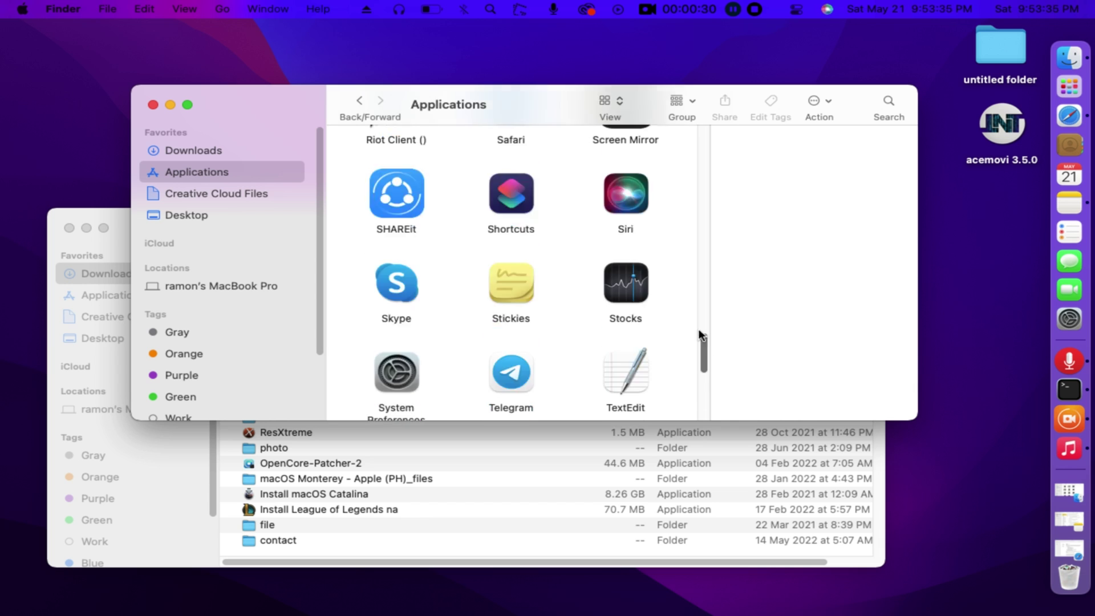
left_click(511, 327)
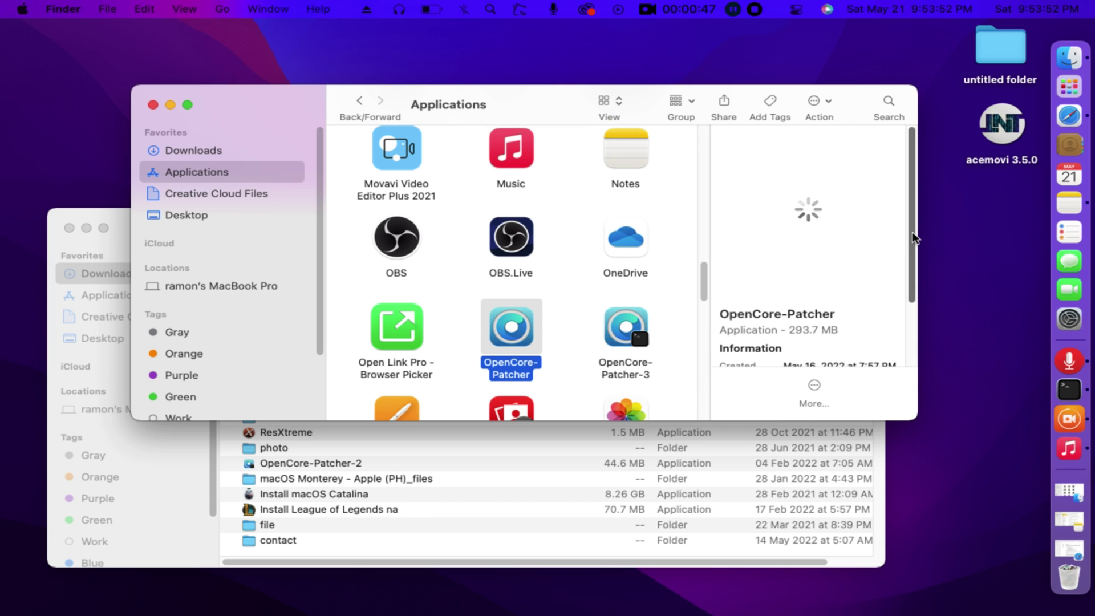
left_click_drag(912, 232, 908, 289)
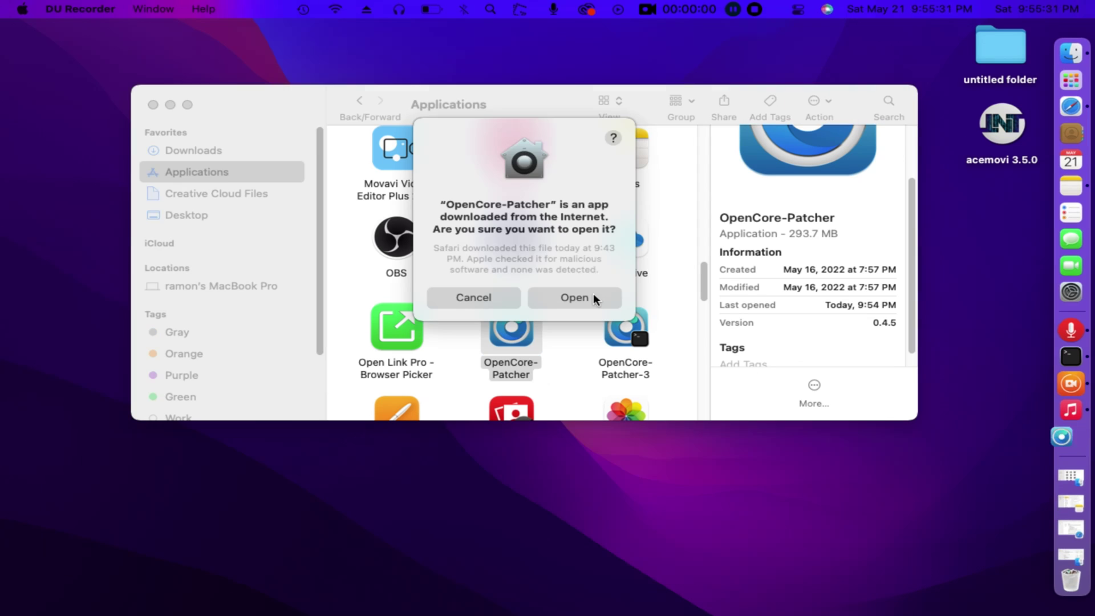
left_click_drag(582, 127, 599, 153)
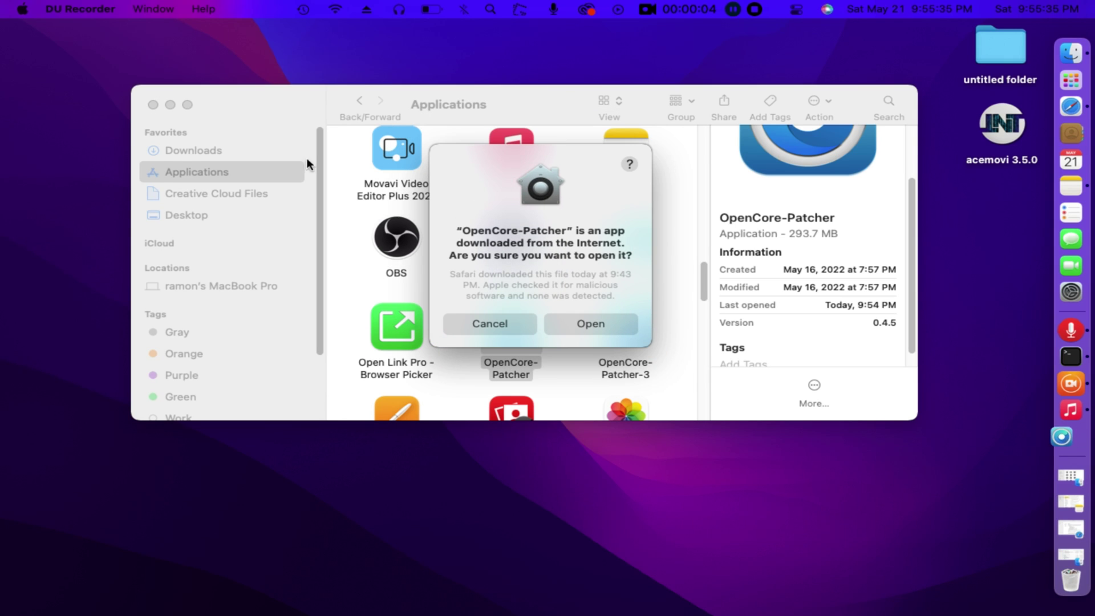
left_click(171, 104)
left_click(602, 328)
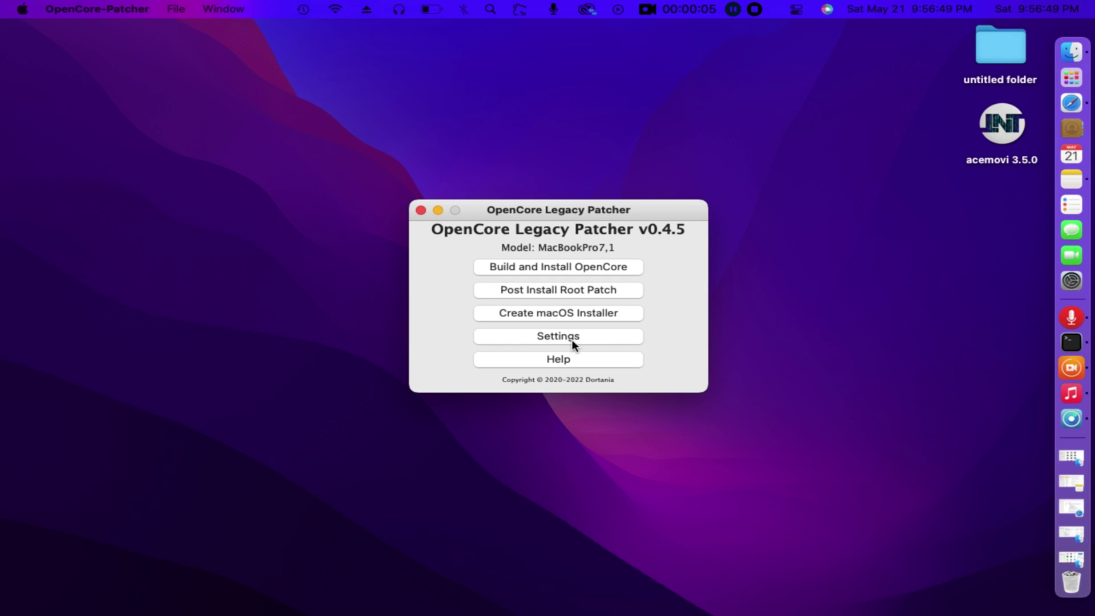
Open Settings and confirm Dark Menu Bar, Beta Blur and Beta Rim are enabled under Non-Metal Settings
left_click(575, 342)
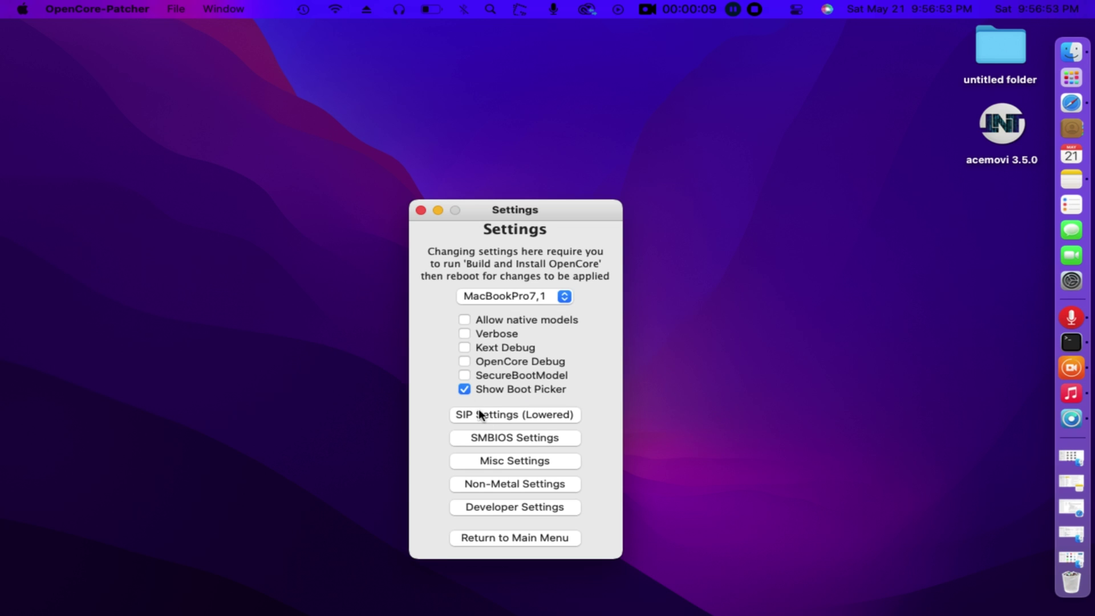
mouse_move(468, 395)
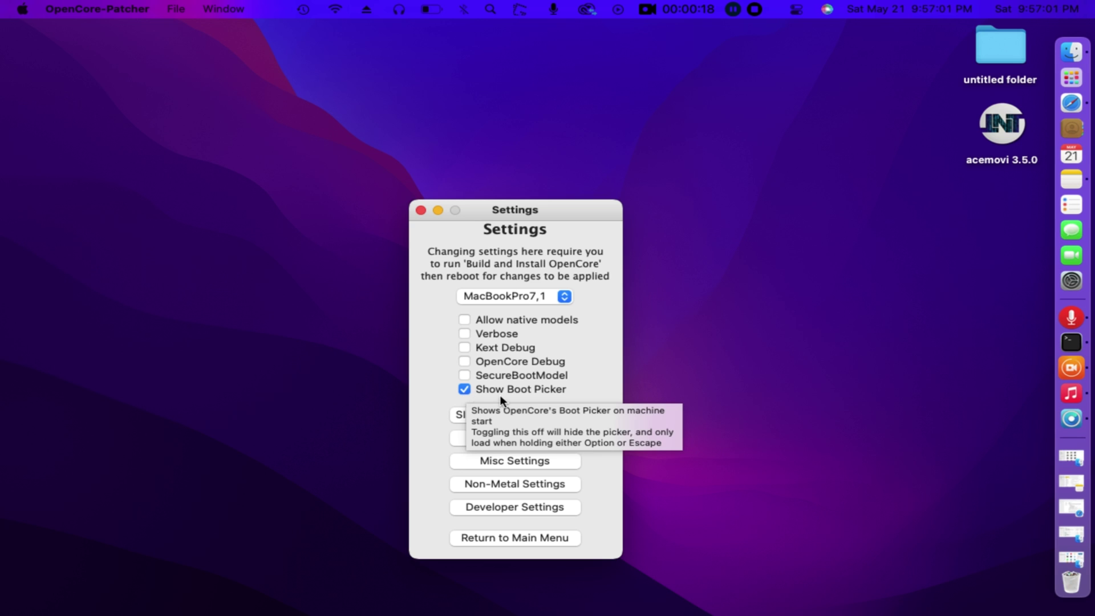
left_click(513, 484)
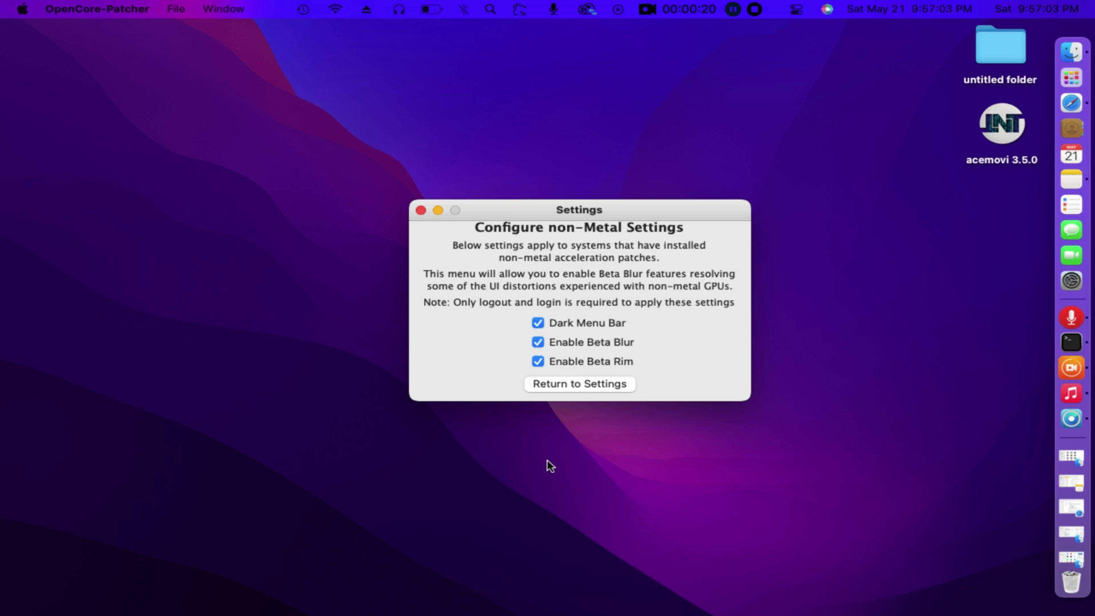
left_click(582, 391)
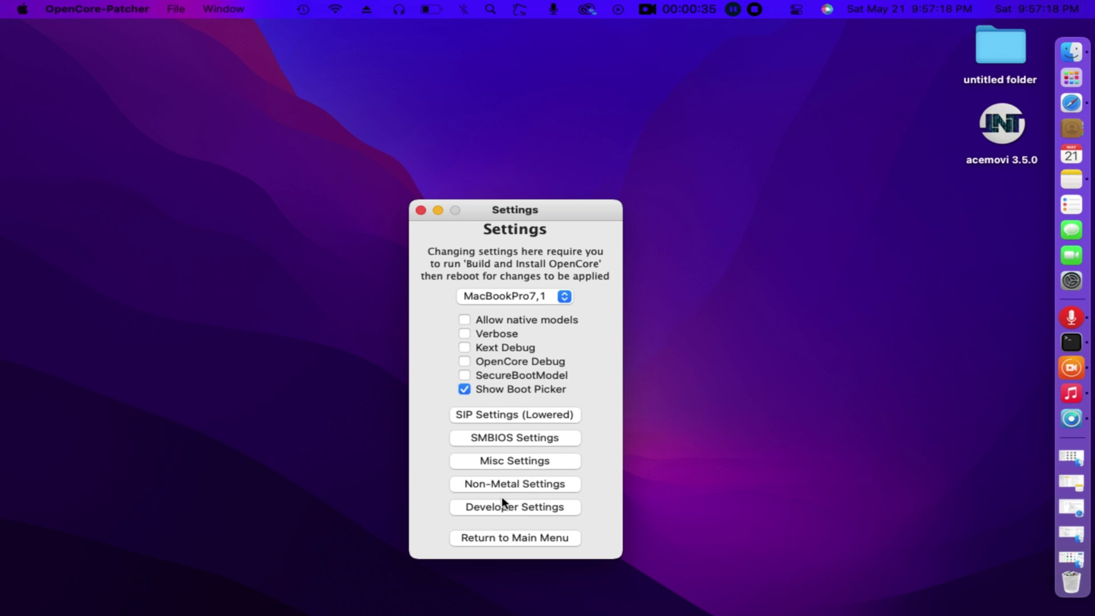
Review the SIP settings at 0x802 and return to the main Settings page
left_click(522, 415)
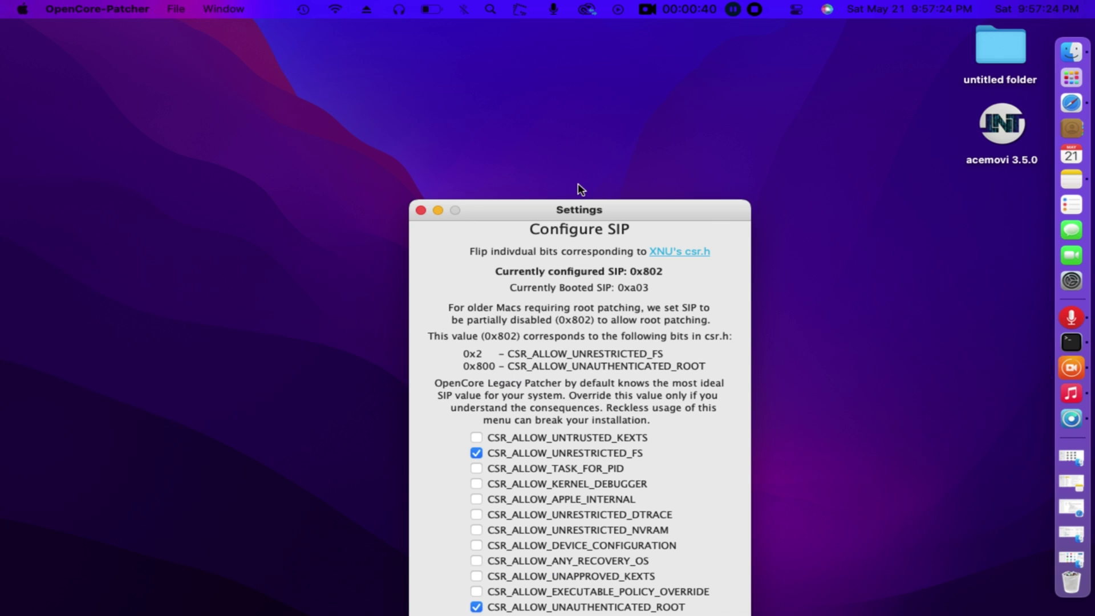
left_click_drag(591, 207, 595, 174)
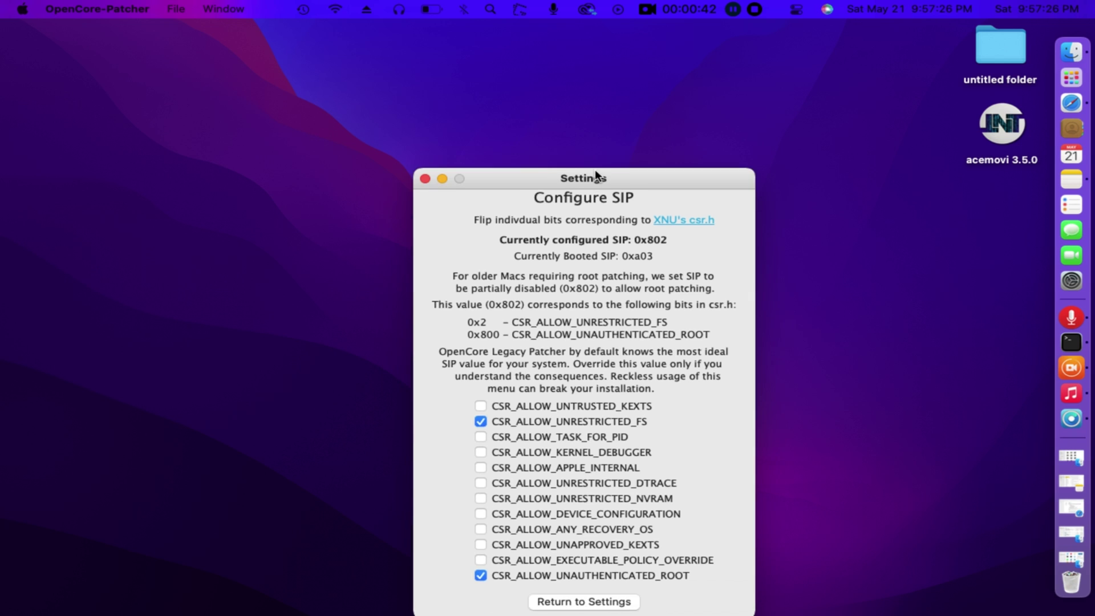
left_click(624, 543)
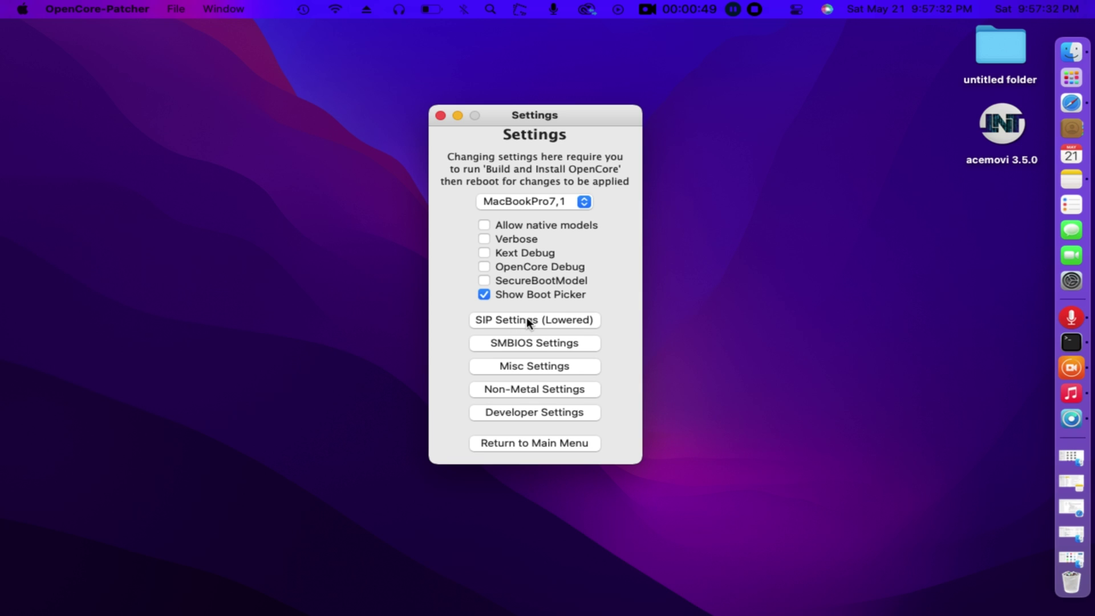
Review the Misc and Non-Metal settings pages and switch Show Boot Picker off
left_click(540, 369)
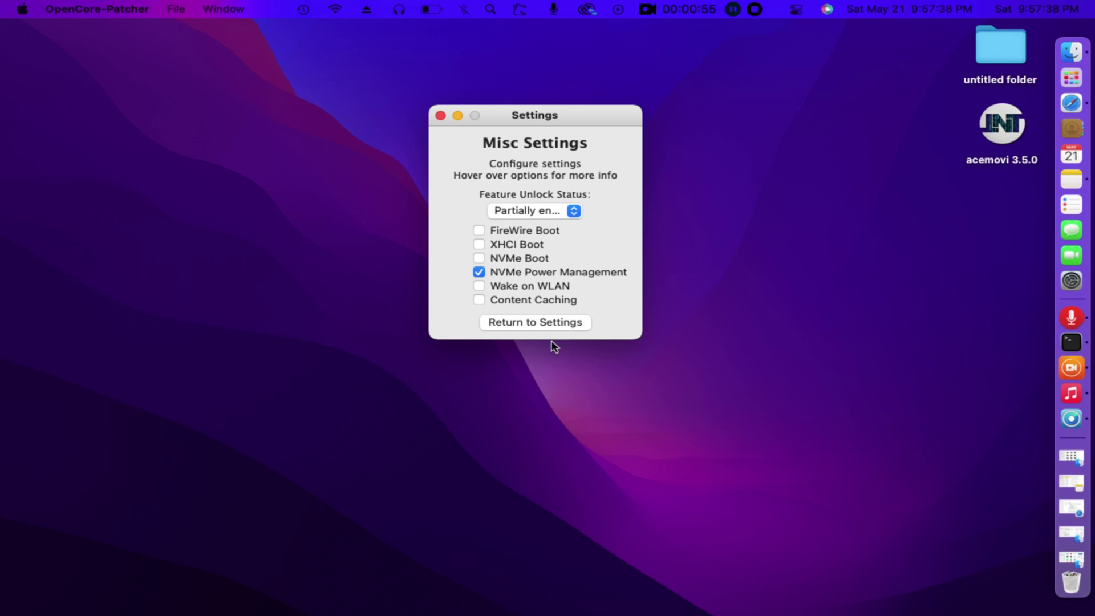
left_click(520, 321)
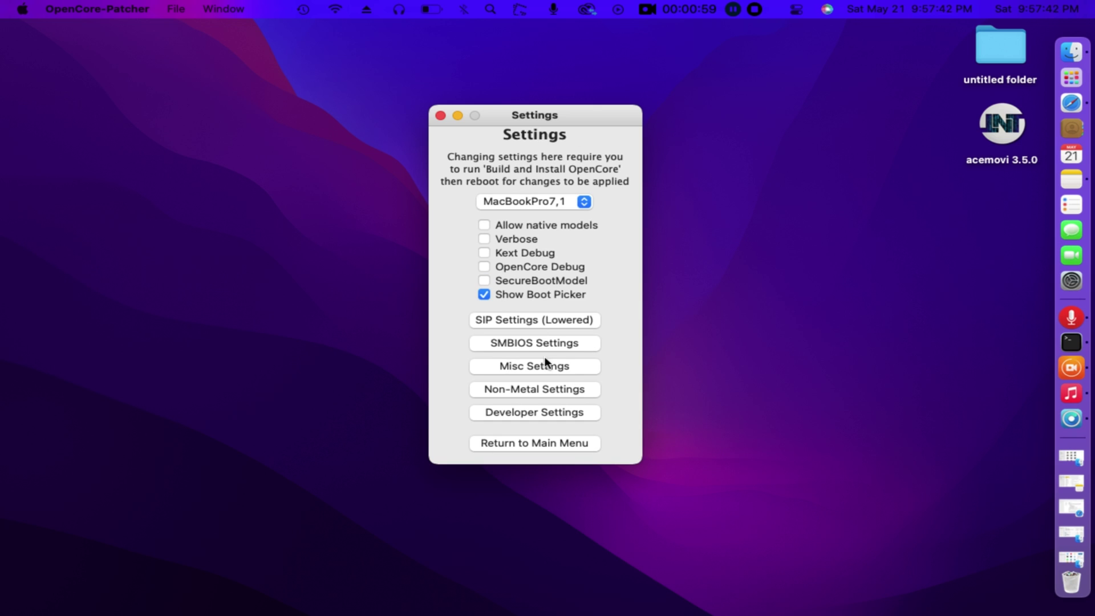
left_click(521, 388)
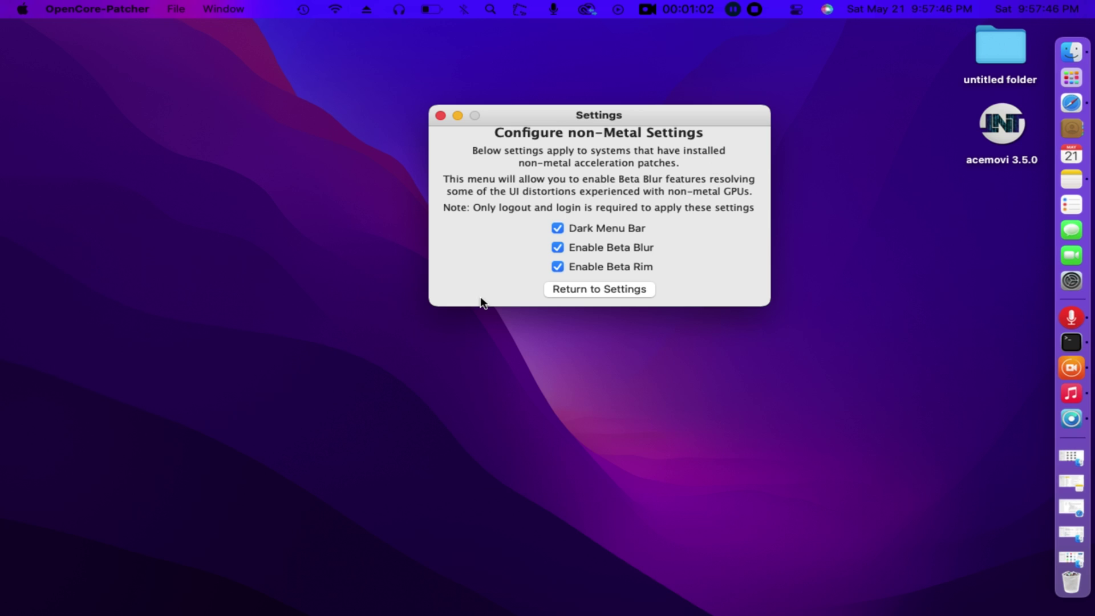
left_click(579, 289)
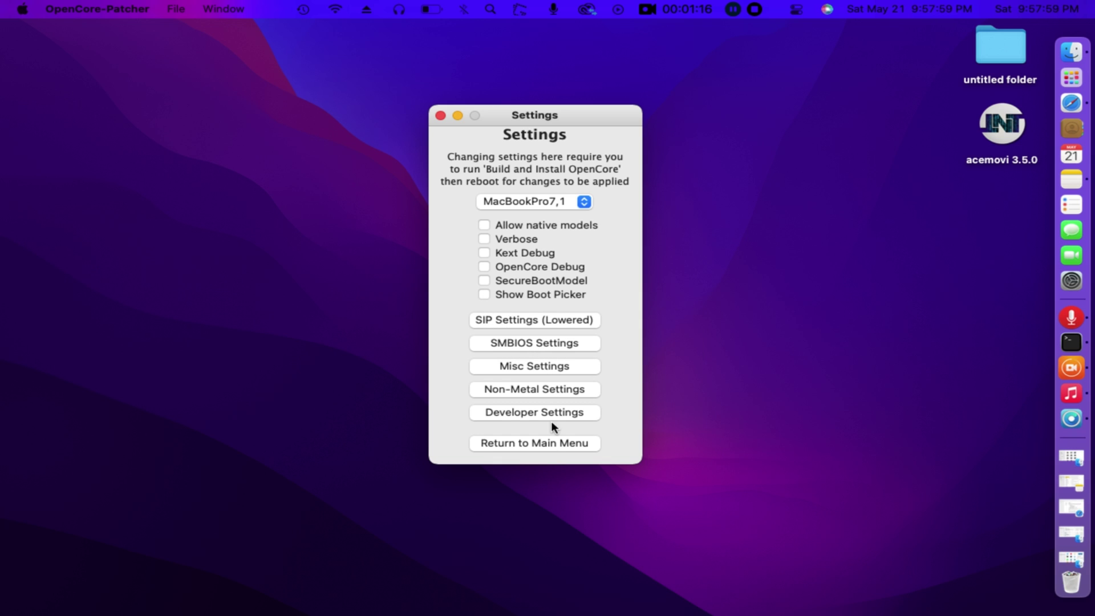
left_click(559, 391)
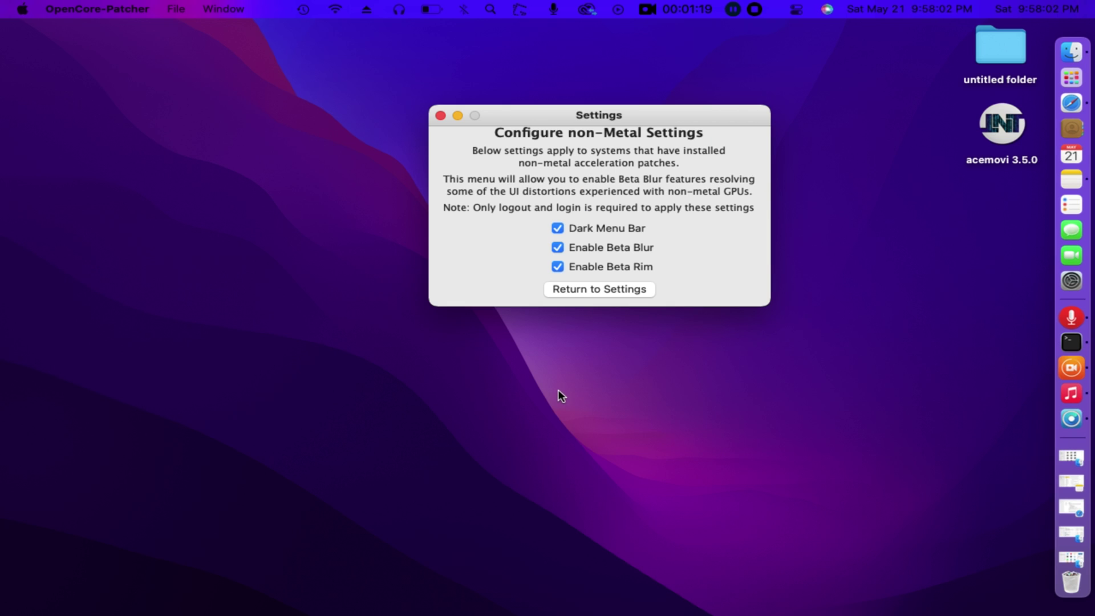
left_click(569, 290)
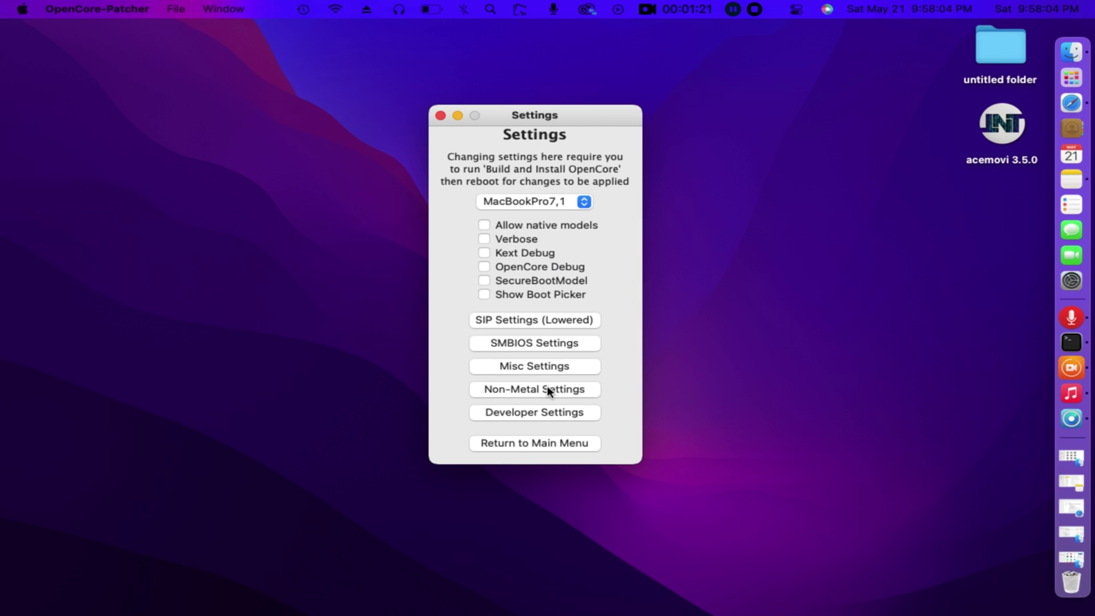
Go back to the main menu and open the Post Install Root Patch menu
left_click(522, 443)
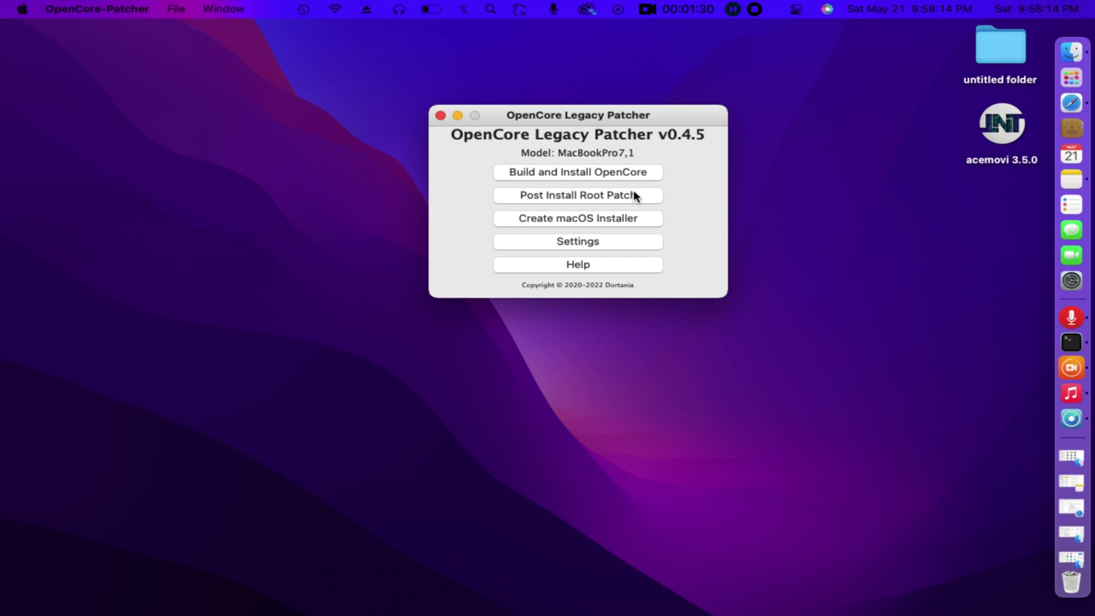
left_click(576, 195)
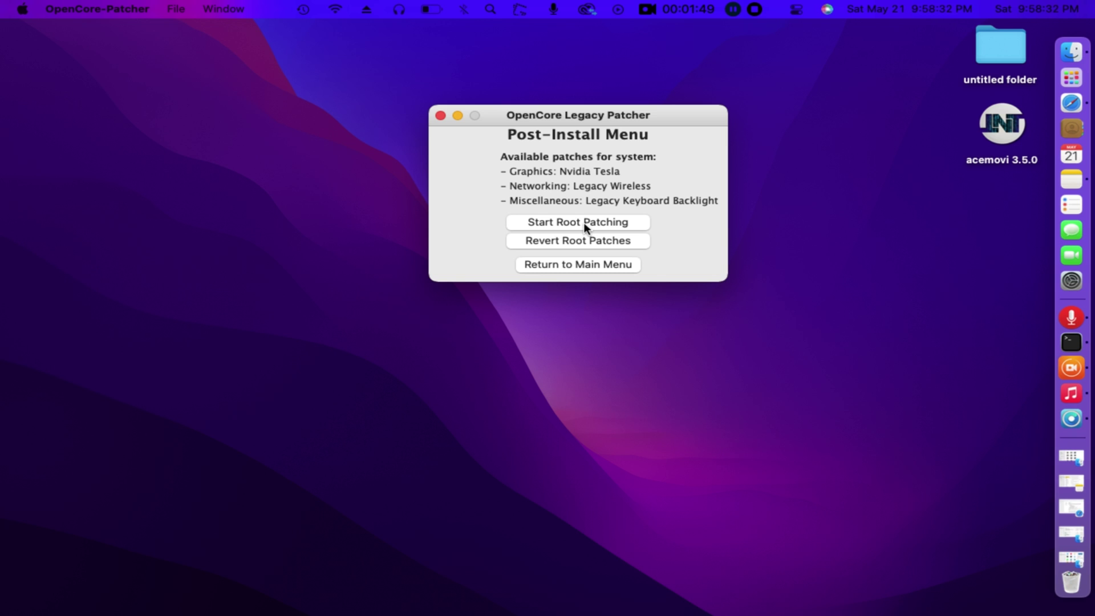
Start root patching and answer Yes to relaunching the patcher as root
left_click(584, 225)
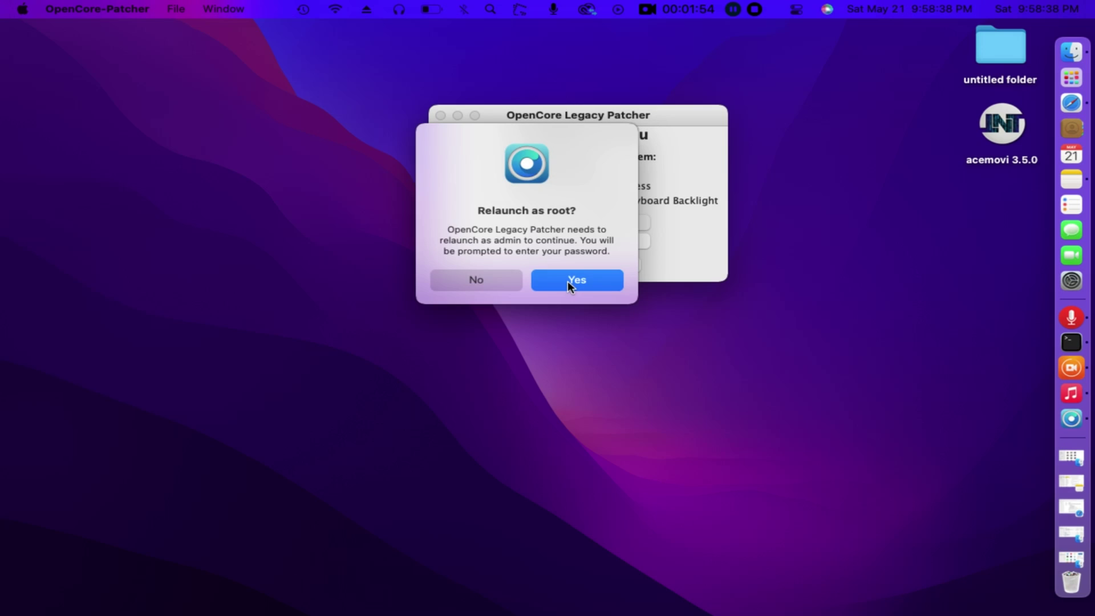
left_click(568, 283)
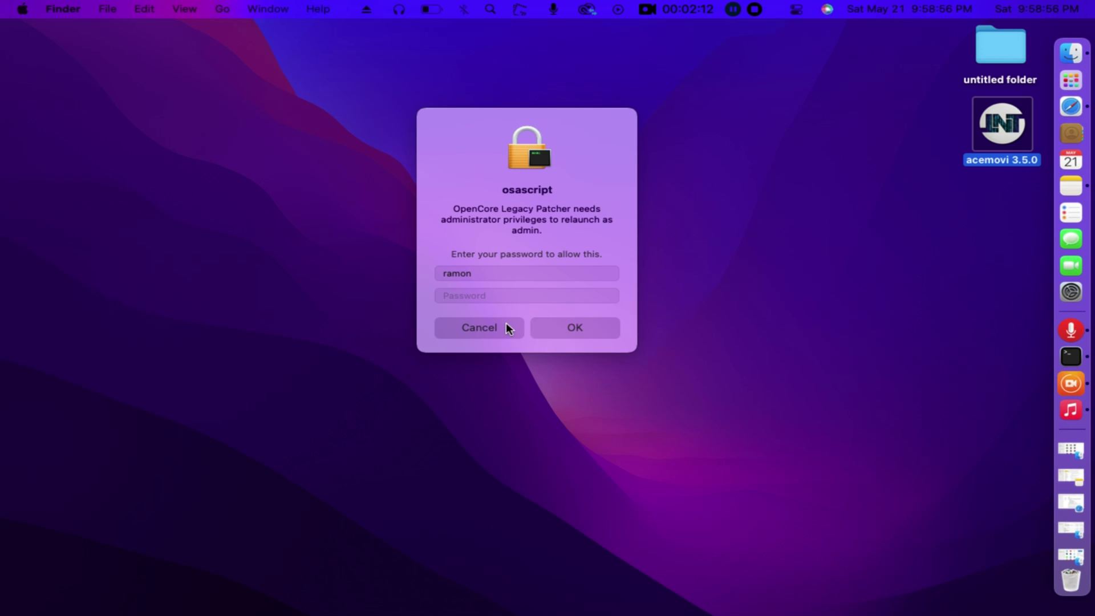
Enter the account password in the osascript admin prompt and confirm with OK
left_click(460, 295)
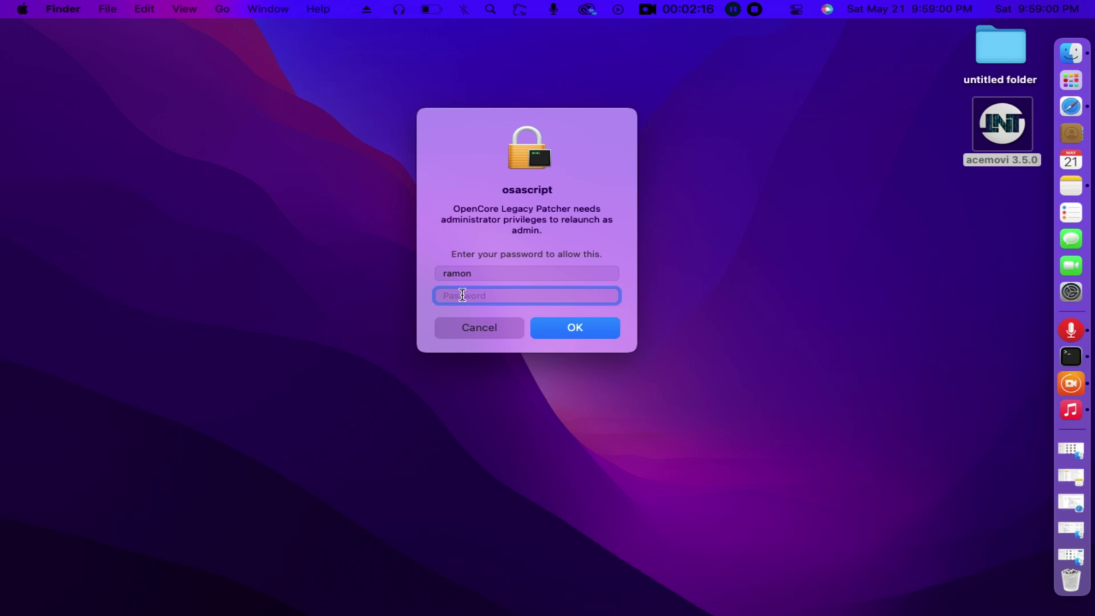
type("•")
left_click(607, 330)
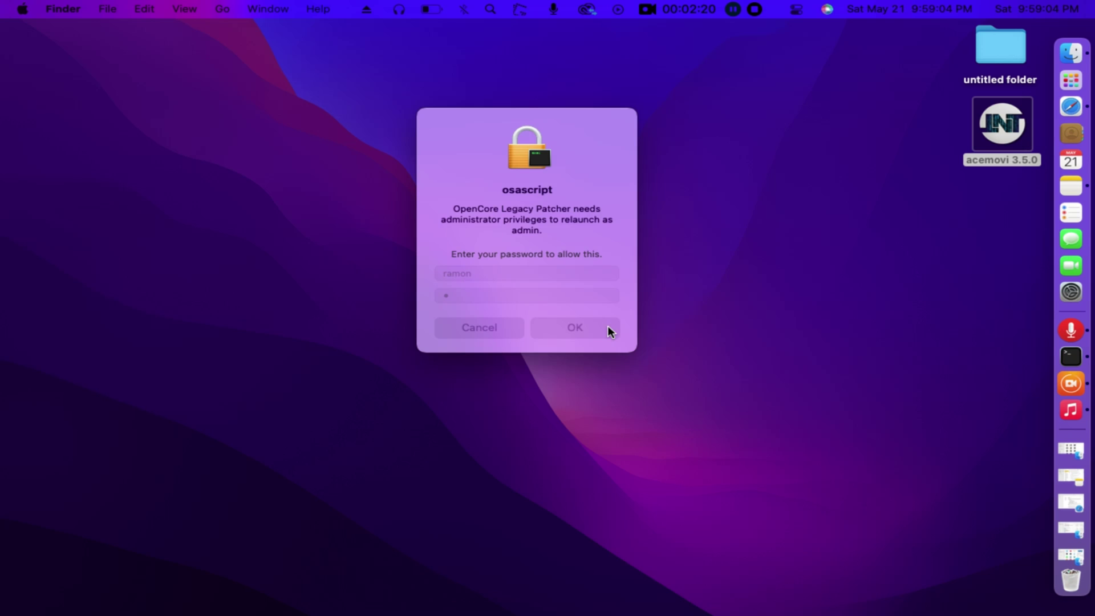